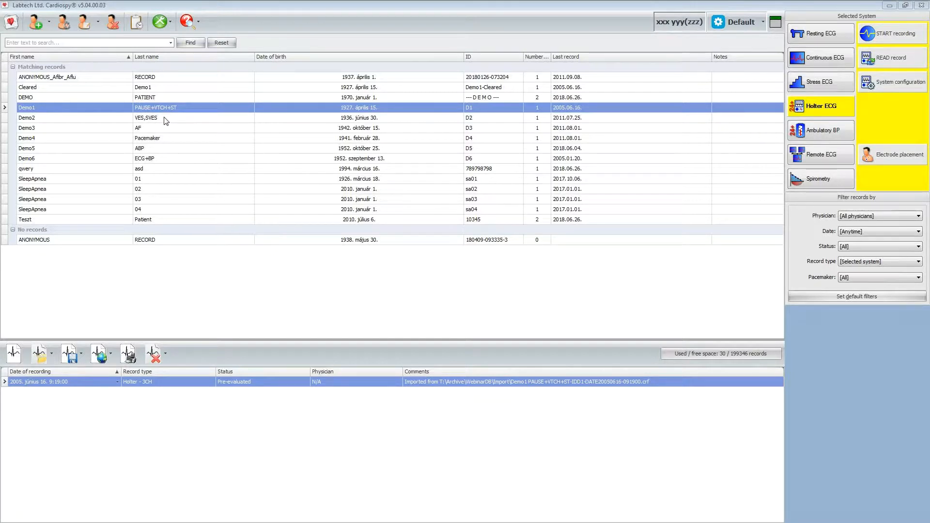
- Open the Demo1 PAUSE+VTCH+ST Holter record and add the respiration curve to the heart-rate trend chart
left_click(187, 110)
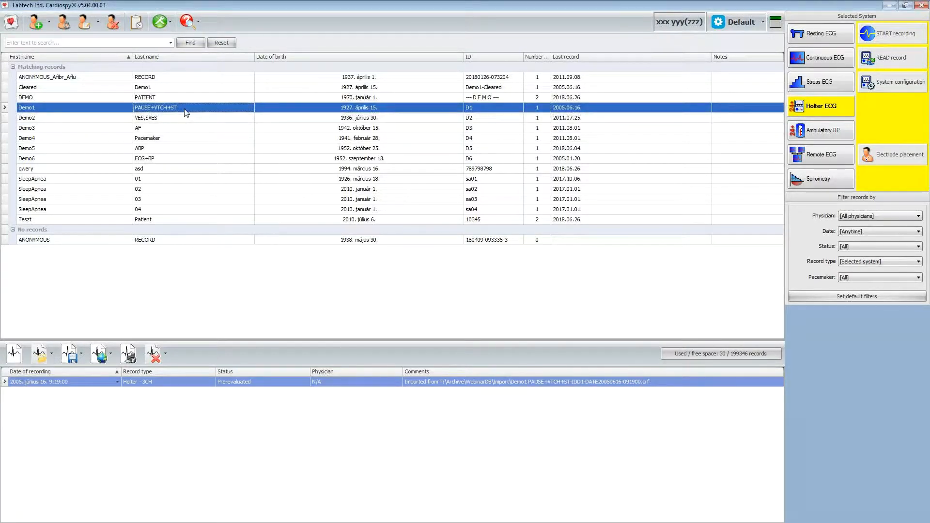
double_click(173, 109)
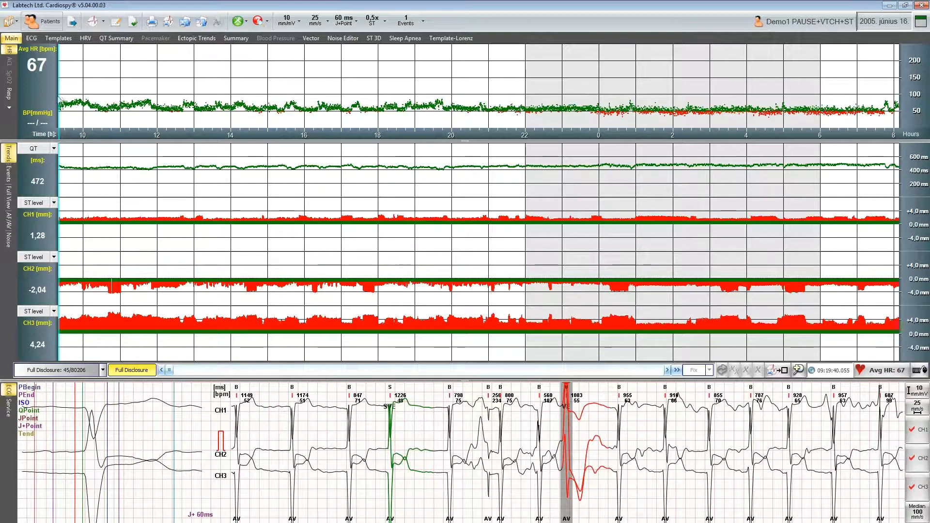
left_click(9, 93)
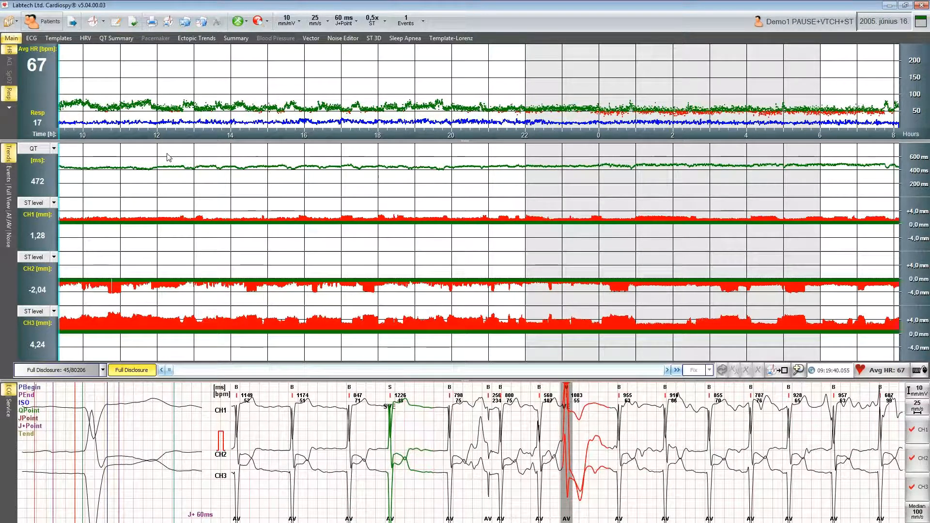
- Examine the QT and ST trend parameter lists and the ECG amplitude options
left_click(53, 149)
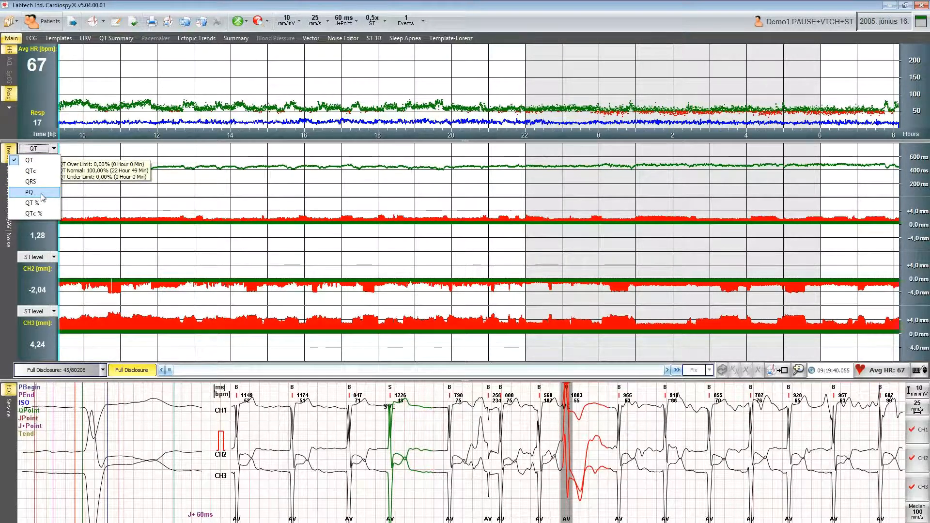
left_click(56, 149)
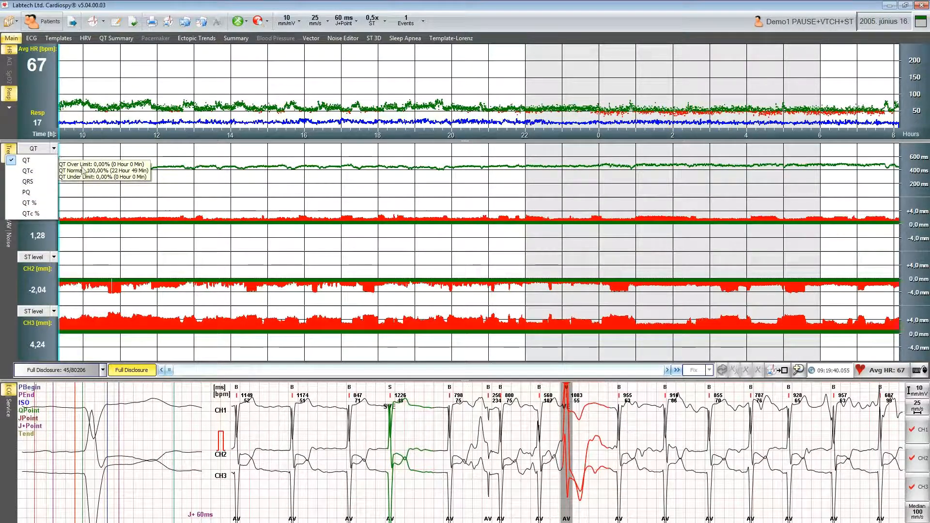
left_click(148, 223)
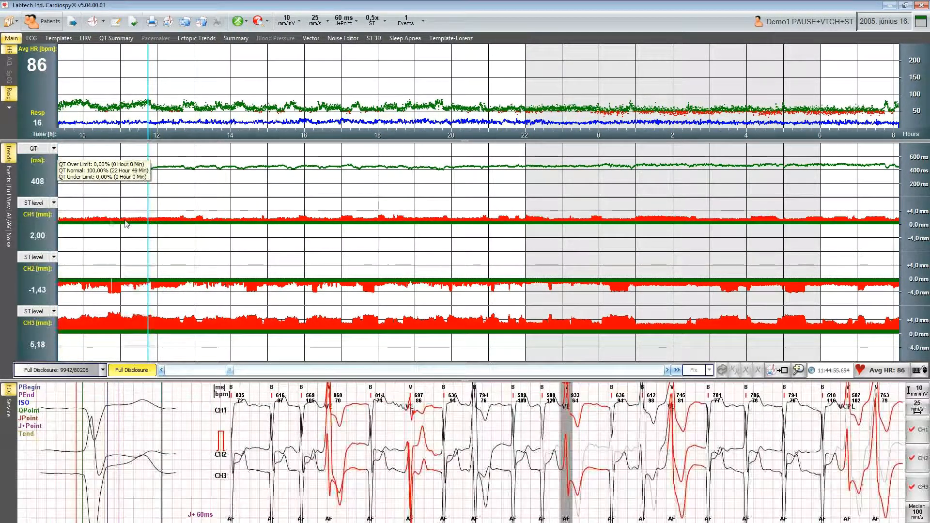
left_click(54, 203)
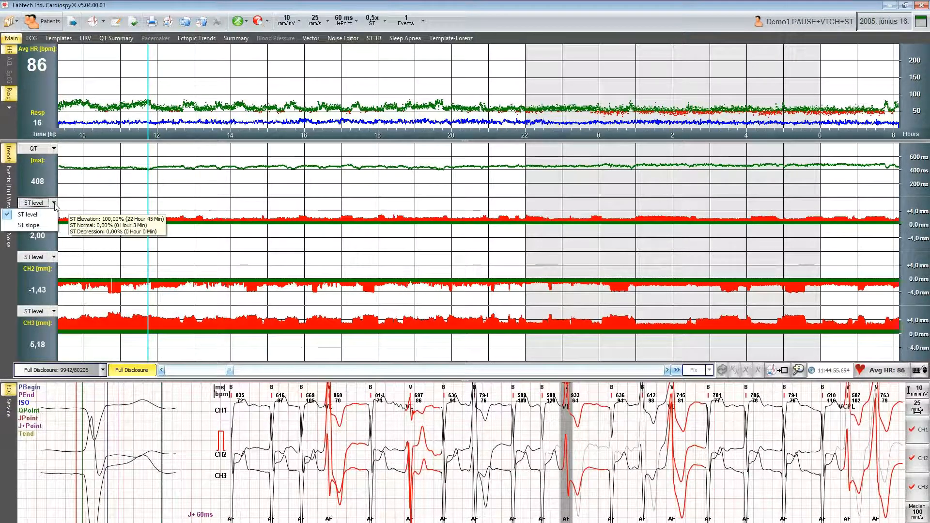
left_click(242, 6)
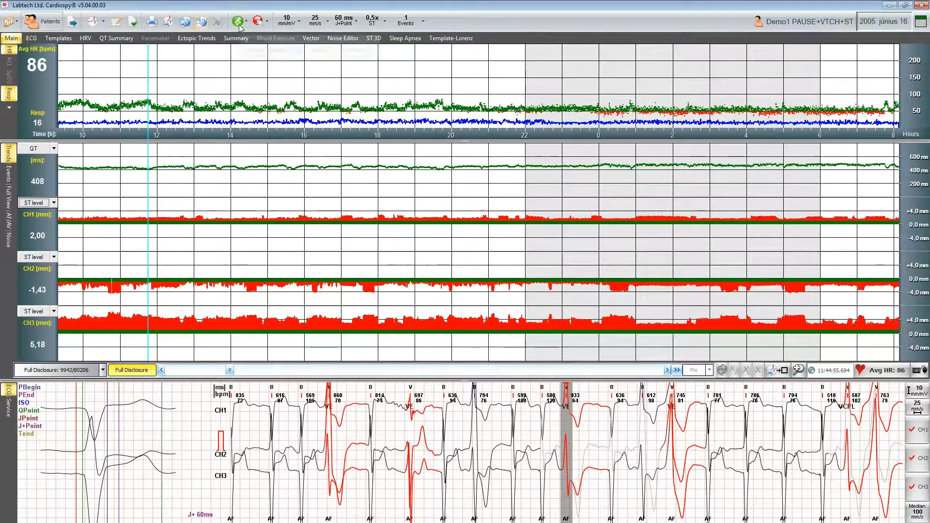
left_click(263, 25)
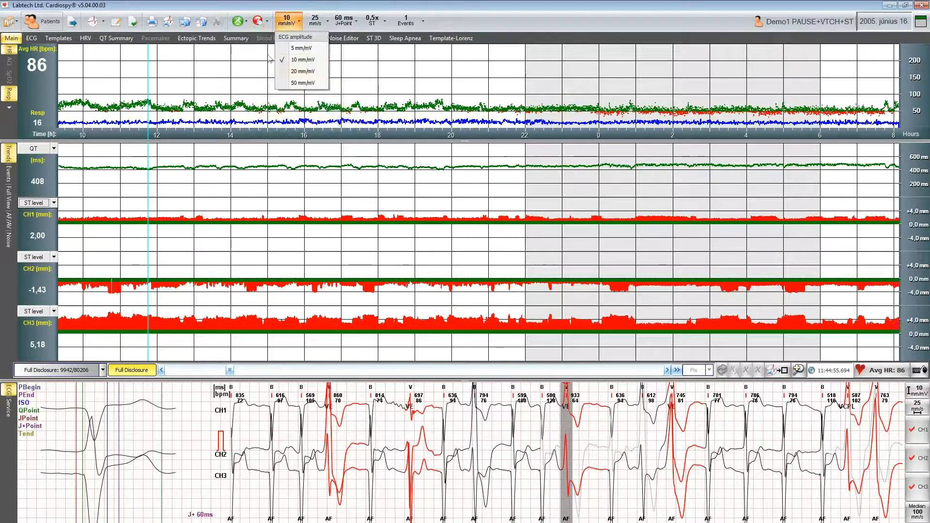
left_click(262, 9)
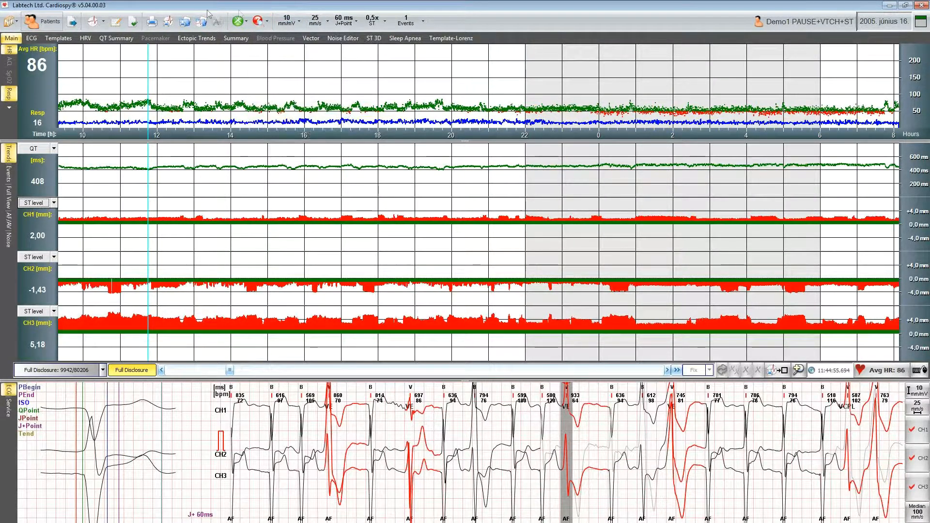
- Open the Sequence of tasks dialog in its expanded detail view
left_click(135, 25)
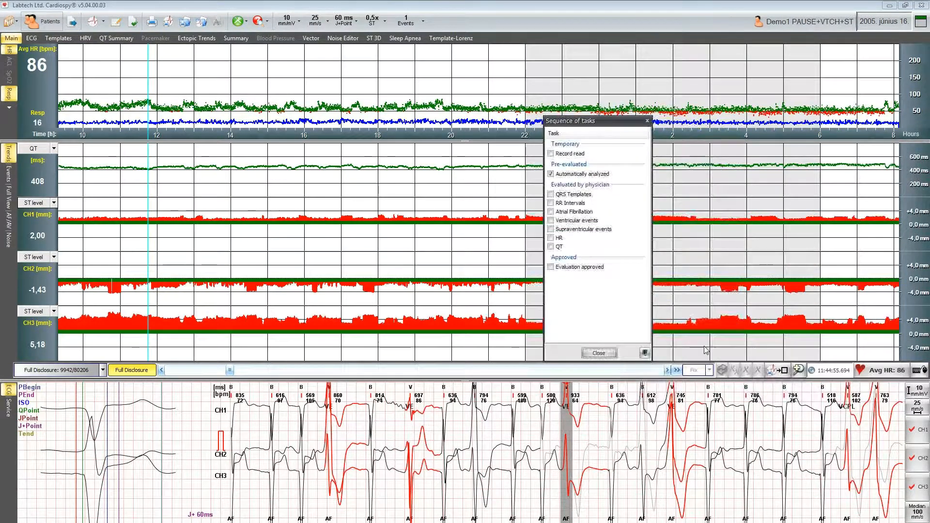
left_click(648, 356)
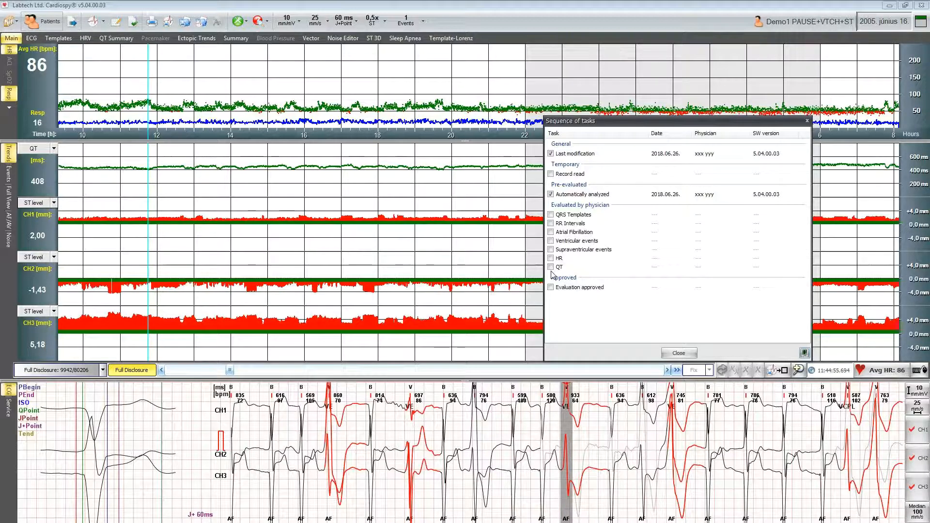
left_click_drag(616, 123, 617, 136)
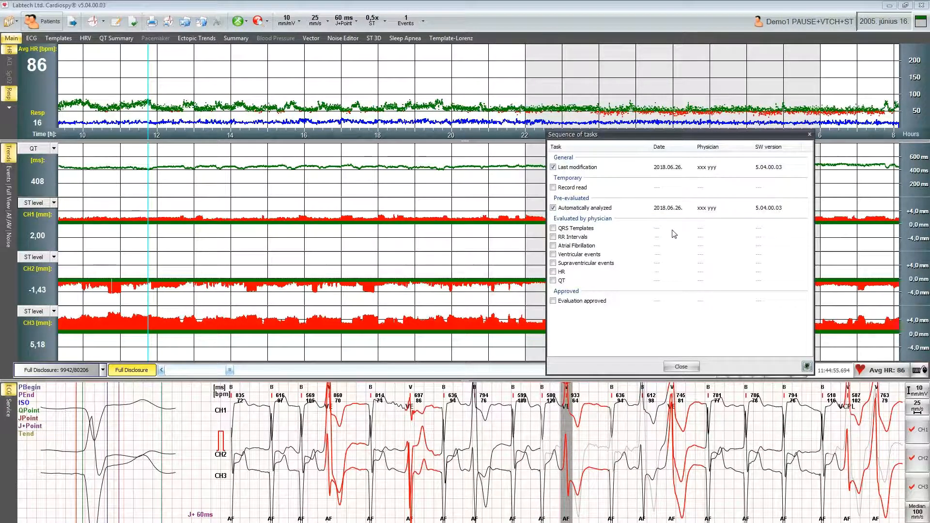
- Tick and untick the QRS Templates task, then close the Sequence of tasks dialog
left_click(553, 229)
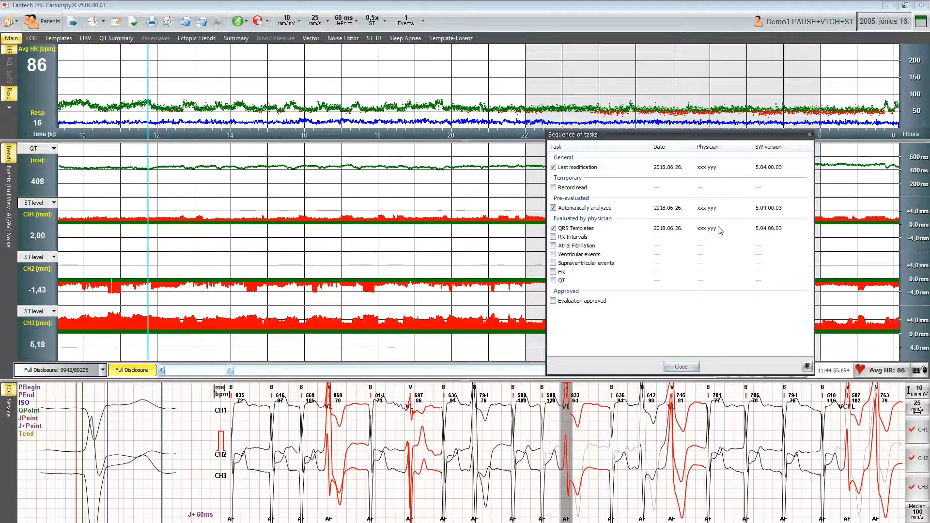
left_click(553, 229)
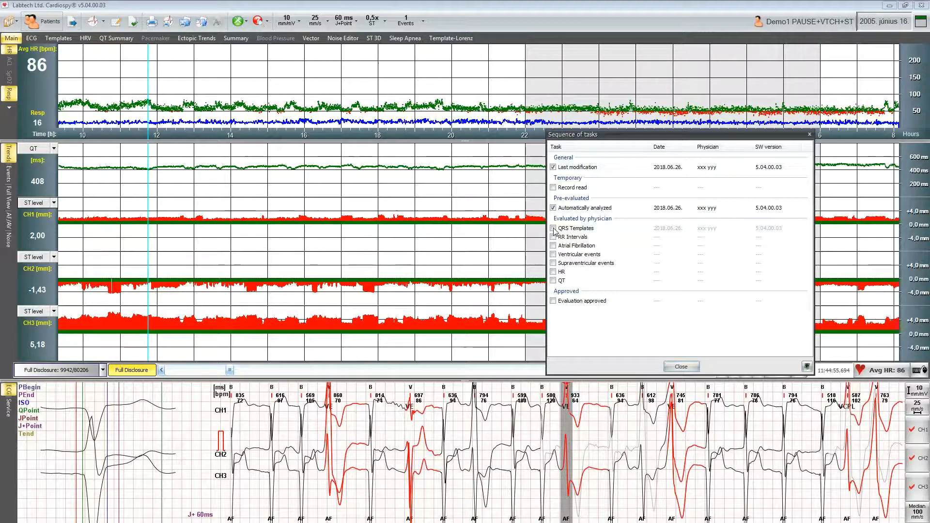
left_click(681, 367)
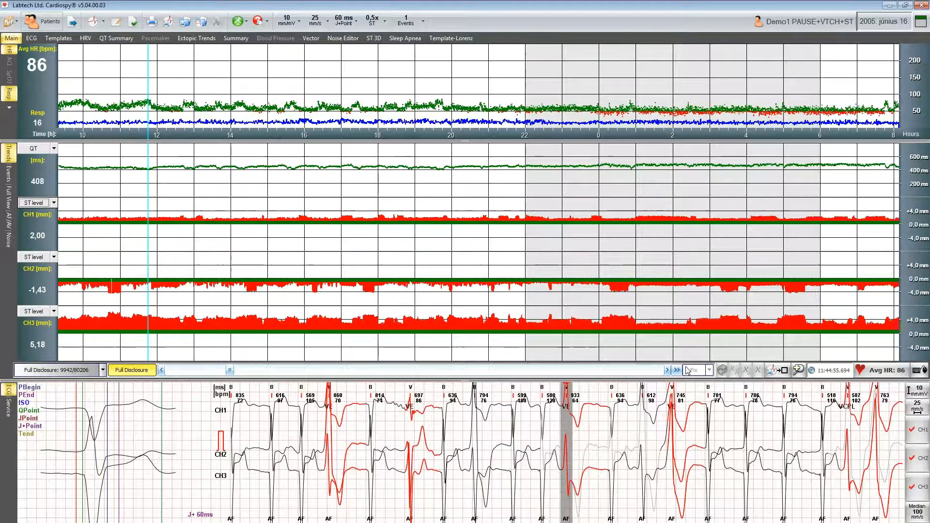
- Open the Templates view, select template 2 and raise the demix contrast
left_click(67, 41)
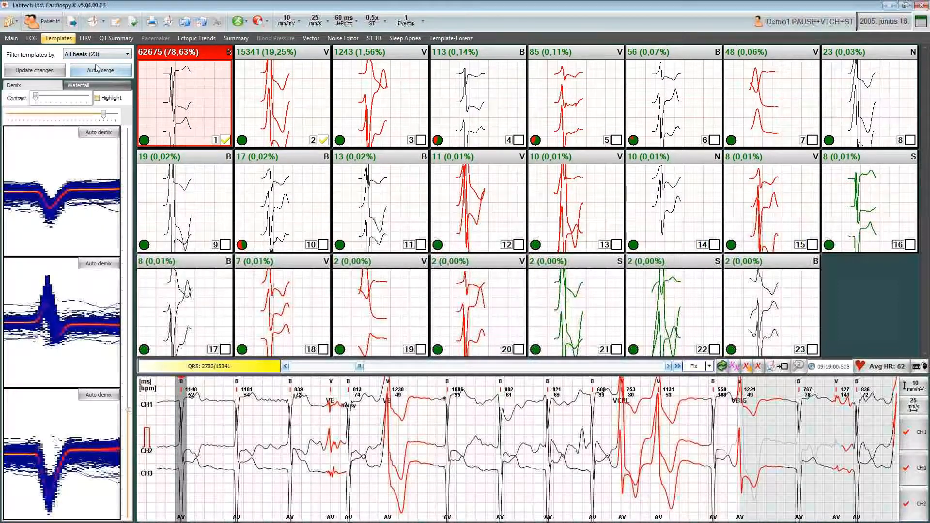
left_click(256, 59)
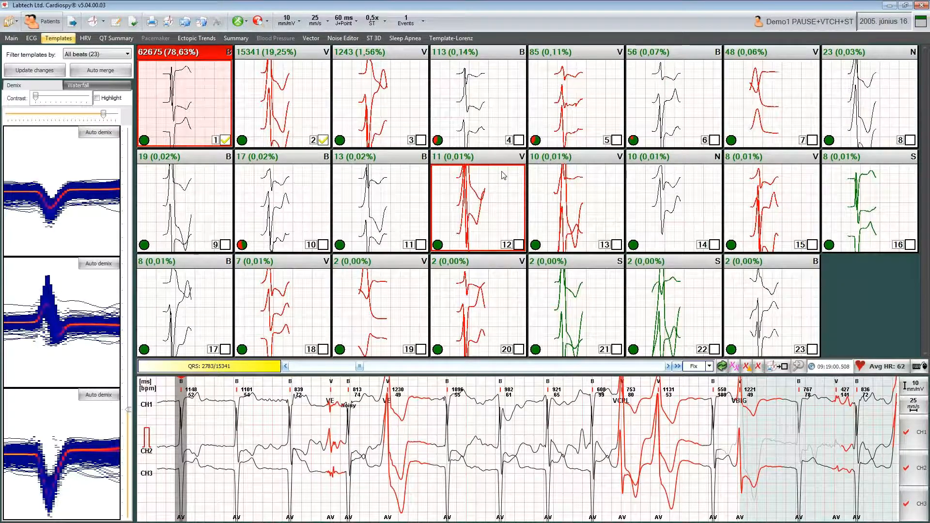
left_click(281, 110)
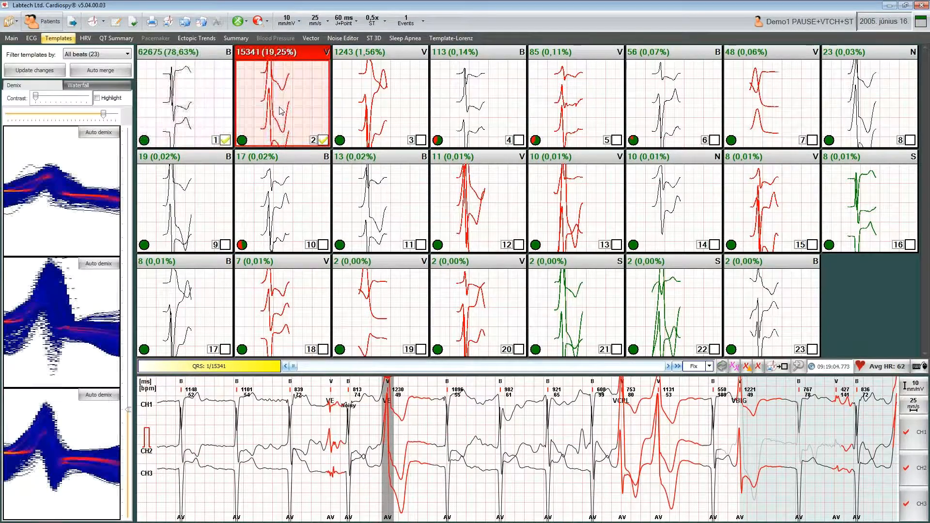
left_click_drag(36, 99, 85, 102)
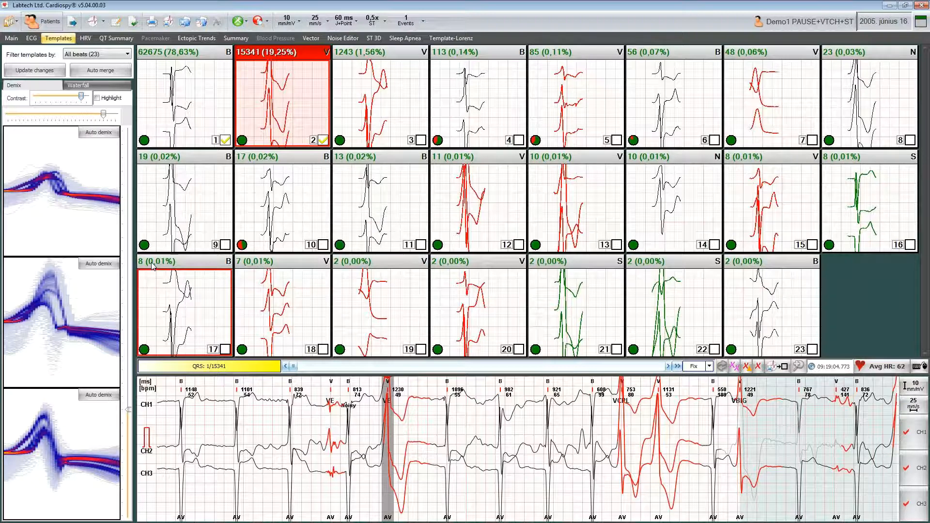
- Manually demix a selected range of template 2's channel 2 demix plot into a new template and select it
left_click_drag(54, 300, 73, 258)
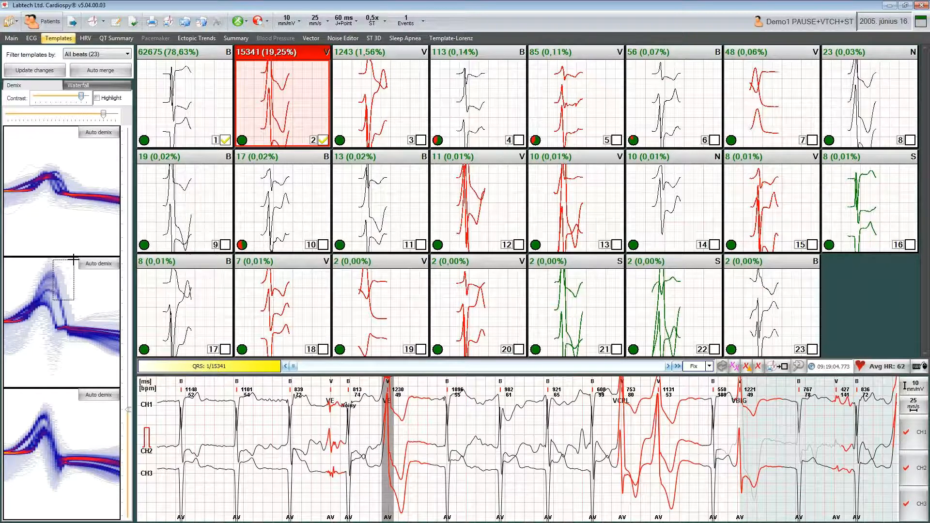
left_click_drag(73, 258, 77, 256)
left_click_drag(77, 259, 76, 260)
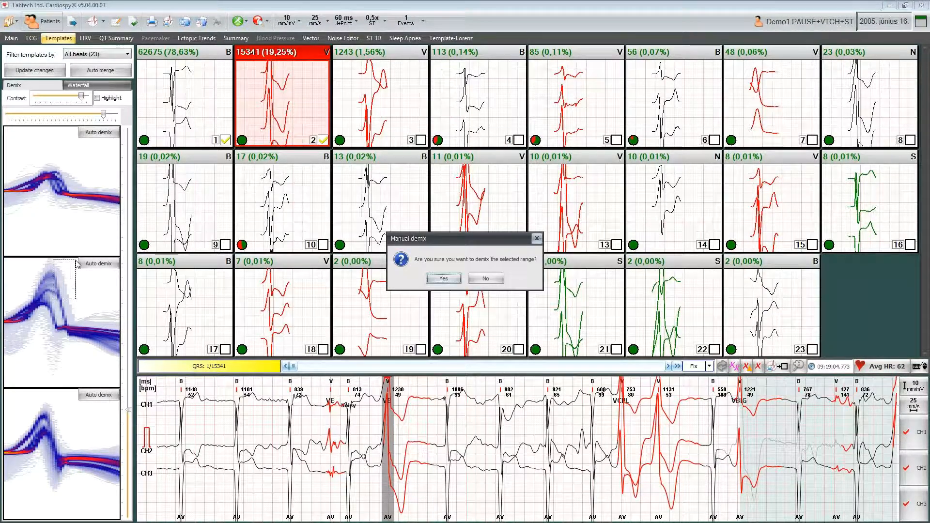
left_click(444, 278)
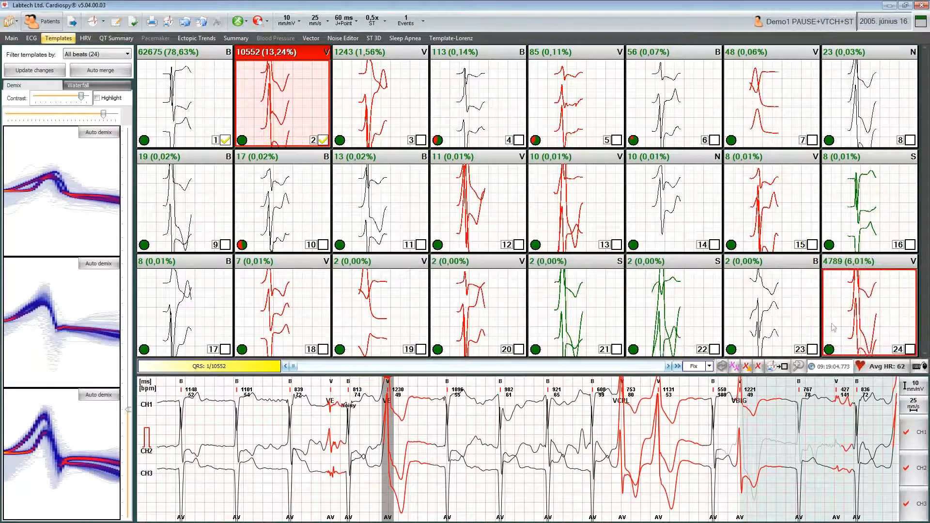
left_click(877, 309)
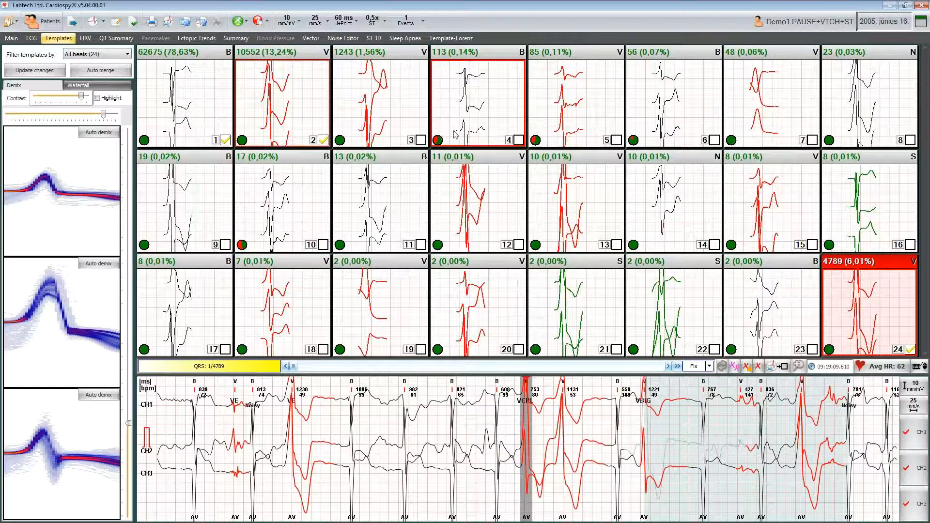
- Select template 4, lower the demix contrast and manually demix two ranges from its channel 2 plot
left_click(466, 114)
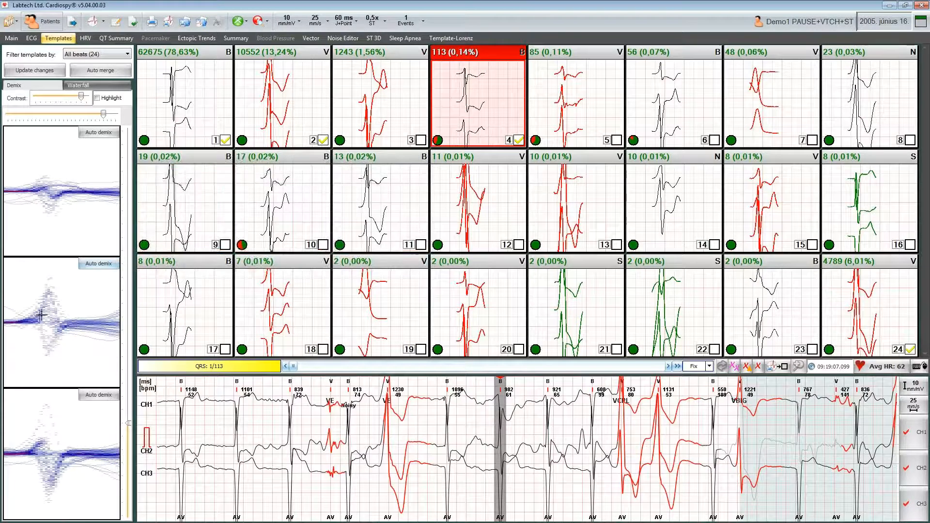
left_click_drag(81, 99, 70, 97)
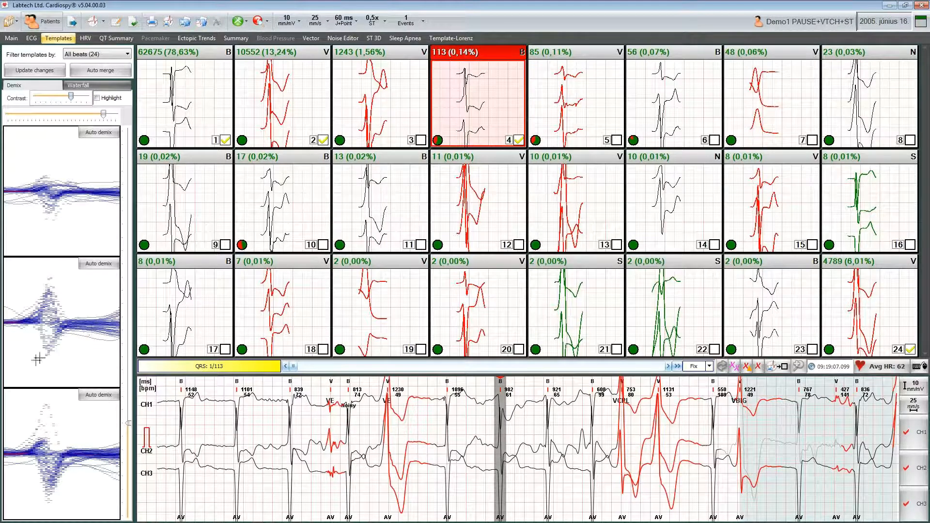
left_click_drag(33, 364, 50, 326)
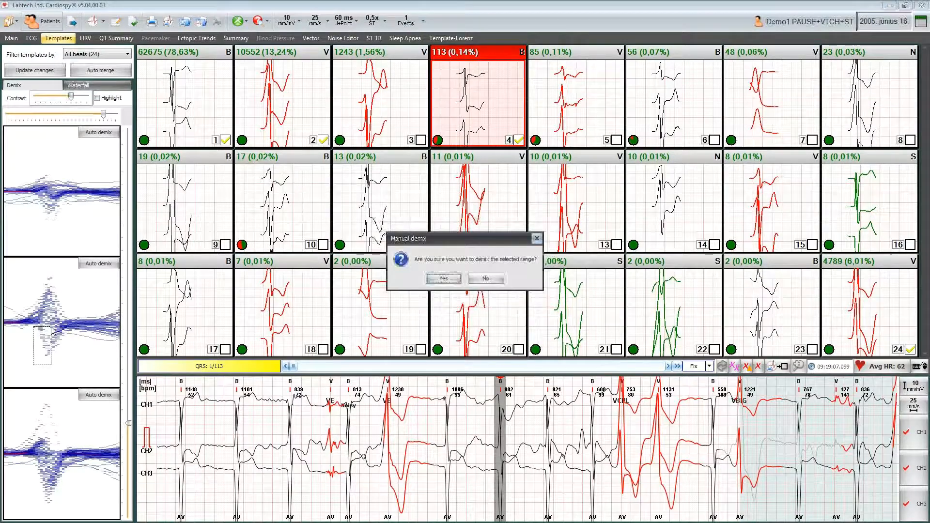
left_click(444, 280)
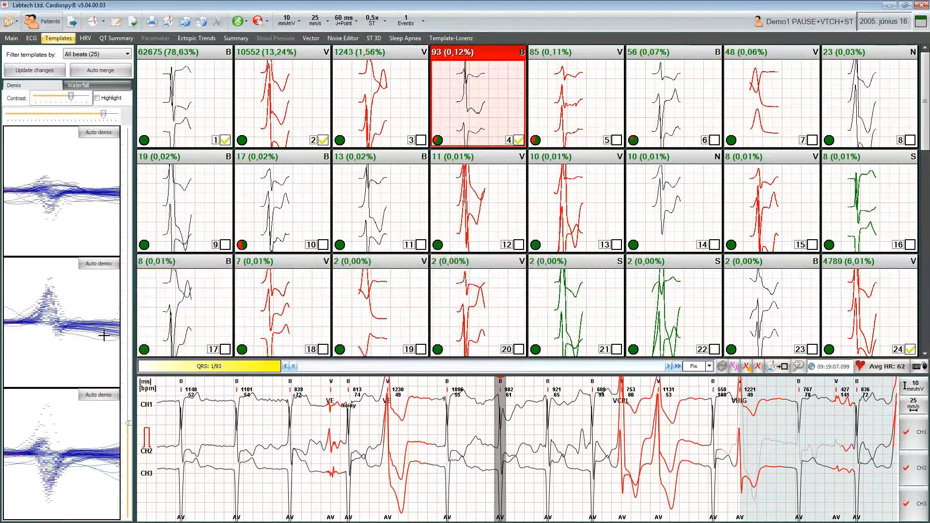
left_click_drag(47, 320, 47, 312)
left_click(433, 280)
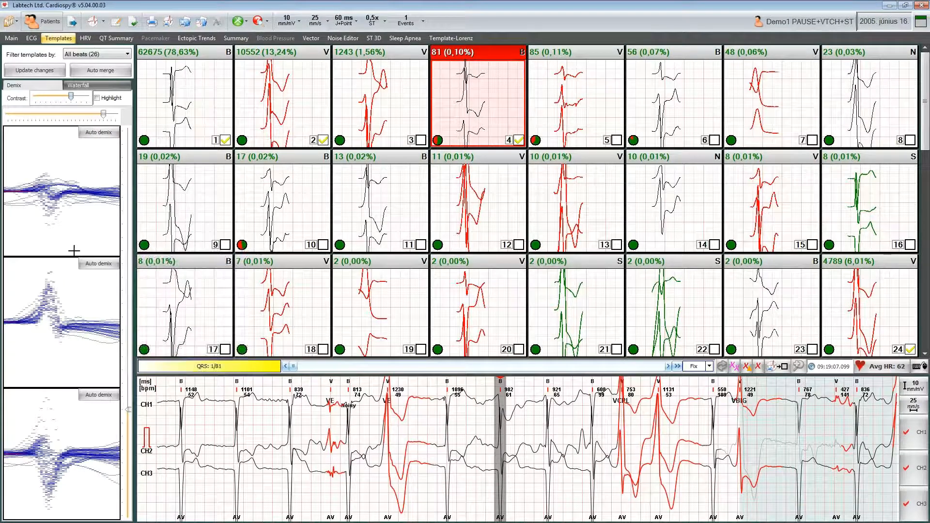
- Auto-demix template 4's channel 1 and channel 3 plots and classify the template as Noise/Deleted
left_click(101, 132)
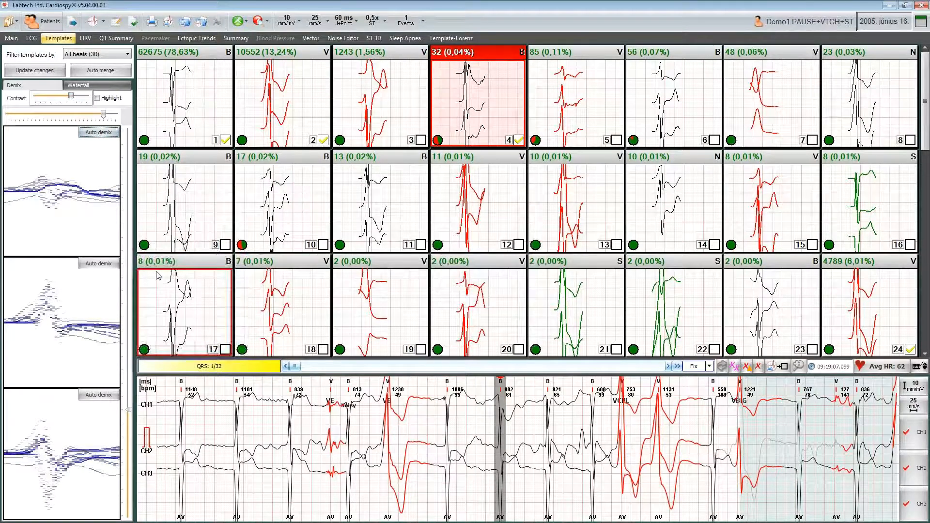
left_click(101, 395)
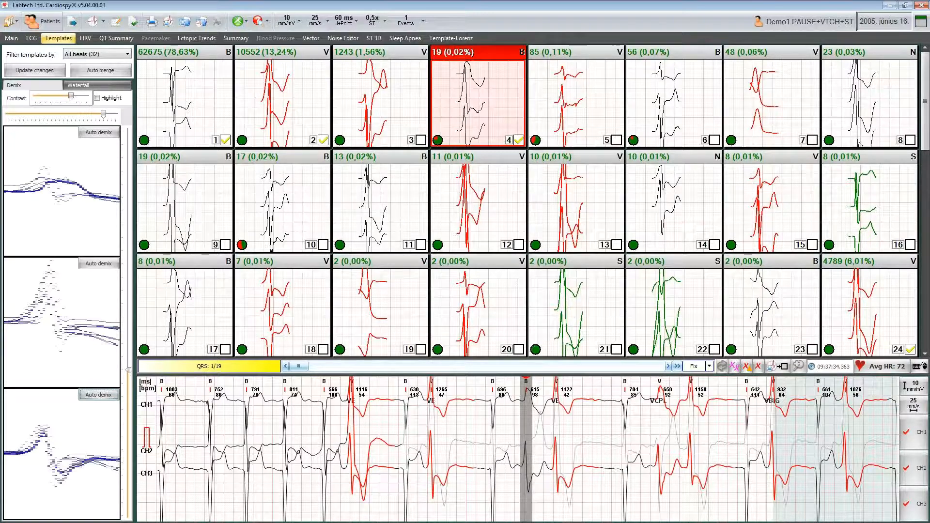
right_click(474, 97)
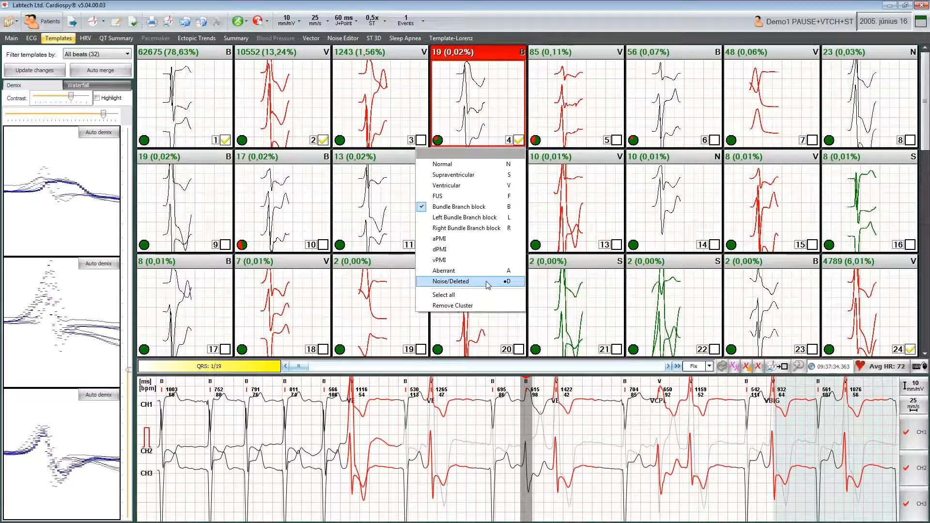
left_click(466, 285)
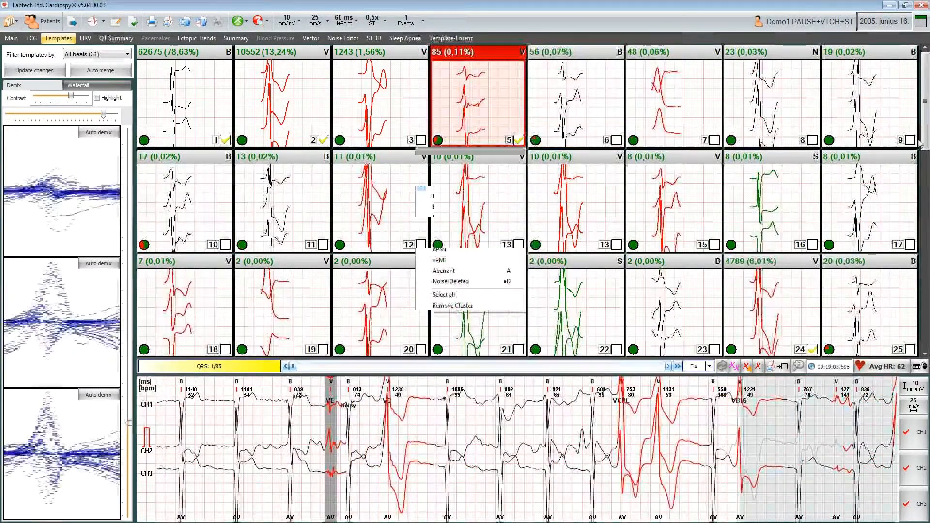
- Filter the template grid to show only Noise templates, then switch the filter back to all beats
scroll(927, 191, "down", 1)
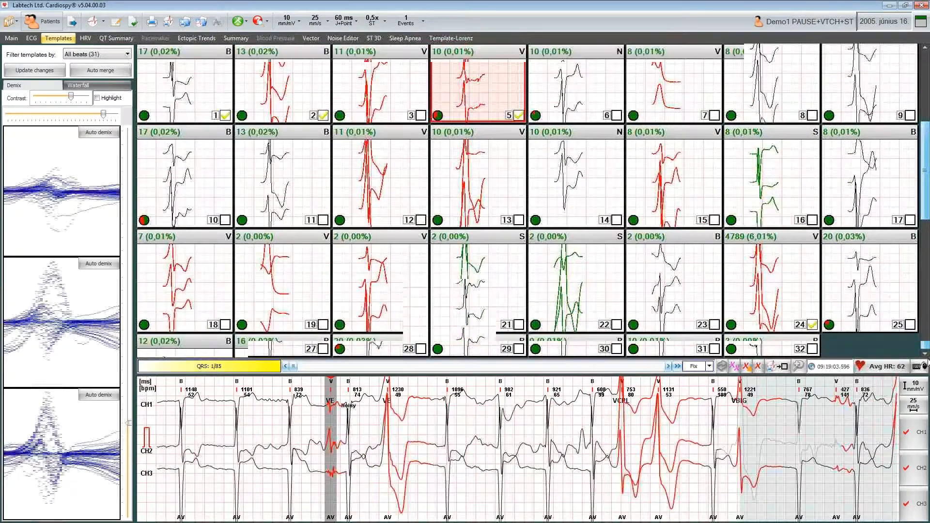
left_click(95, 54)
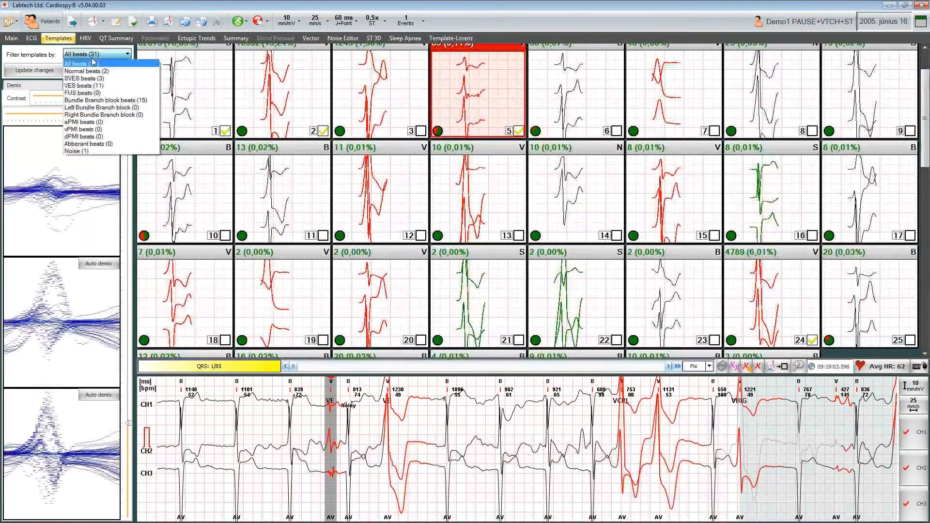
left_click(90, 151)
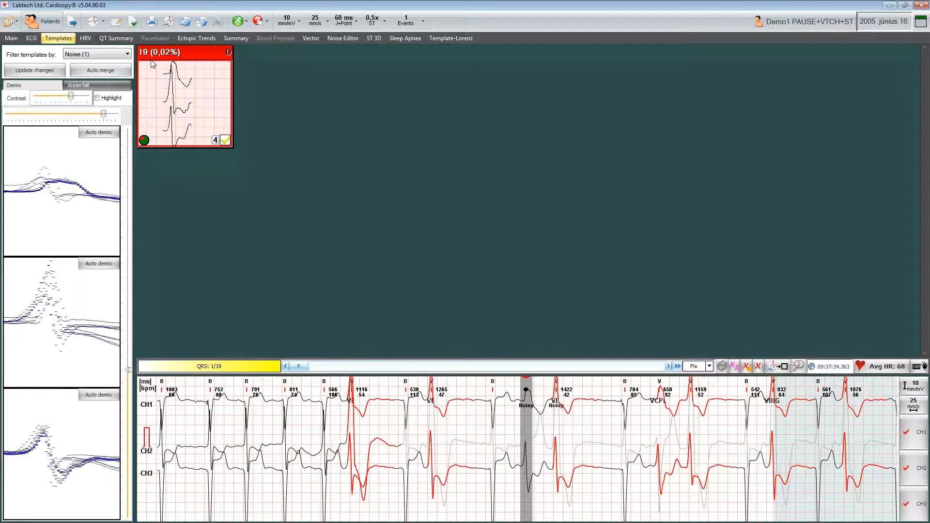
left_click(108, 57)
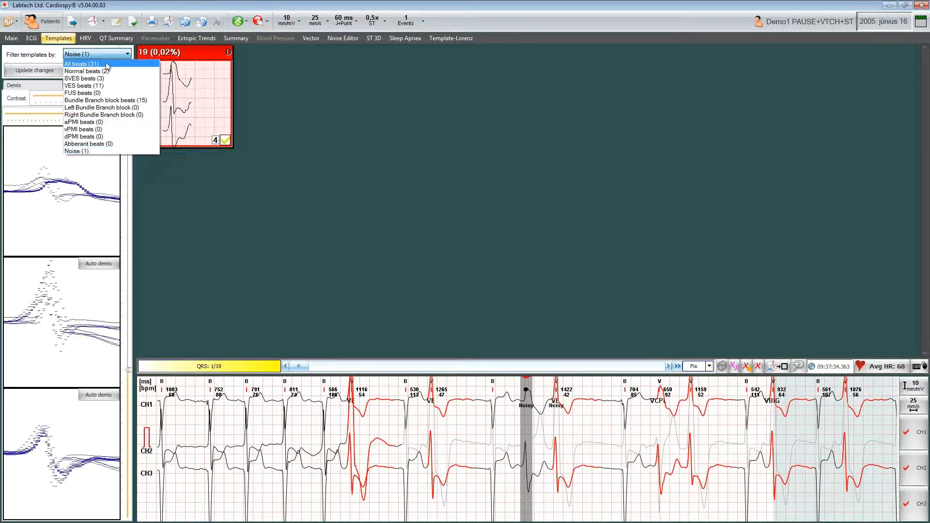
left_click(108, 68)
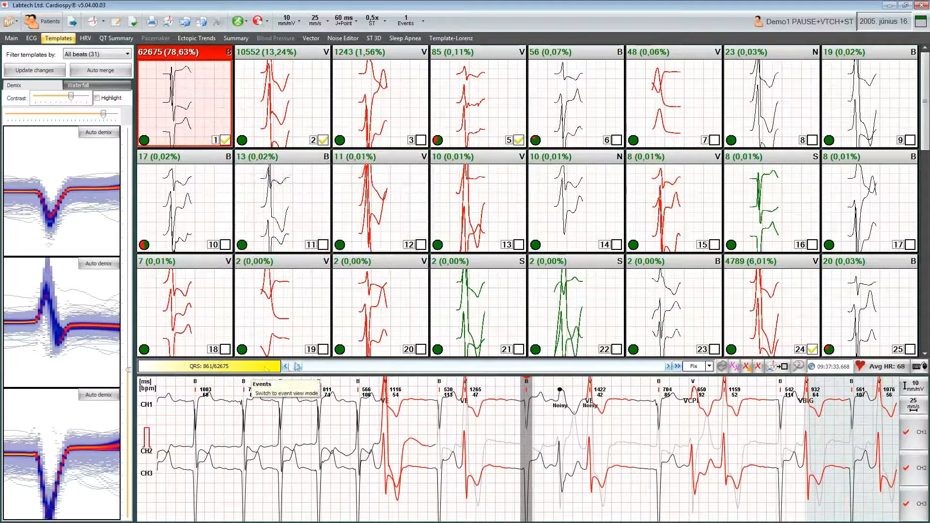
- Open the Waterfall view for template 1 and browse through its individual beats
mouse_move(299, 368)
left_mouse_down()
mouse_move(364, 369)
mouse_move(284, 367)
left_mouse_up()
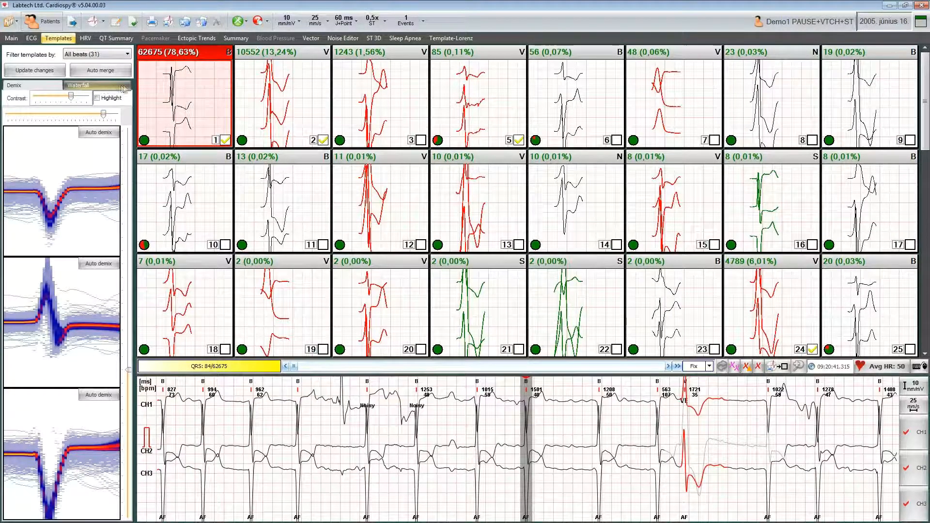
left_click(99, 90)
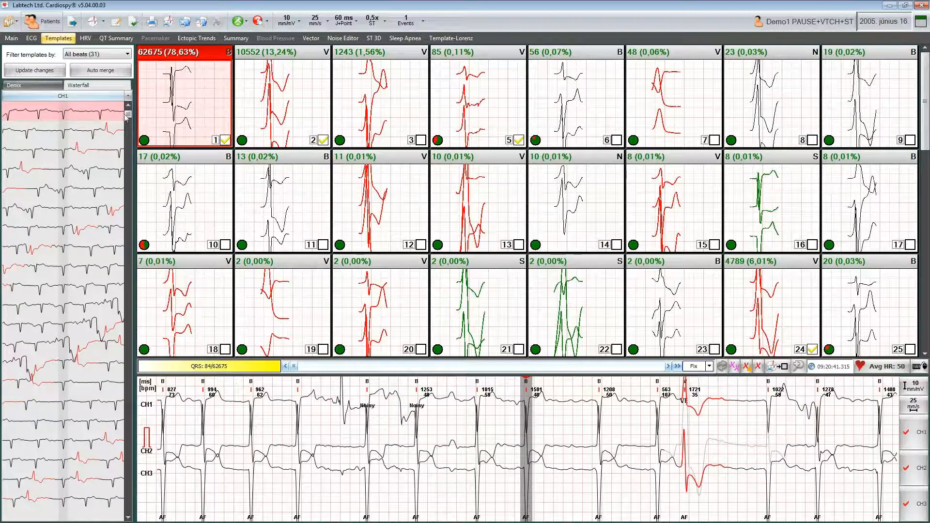
left_click_drag(129, 115, 131, 188)
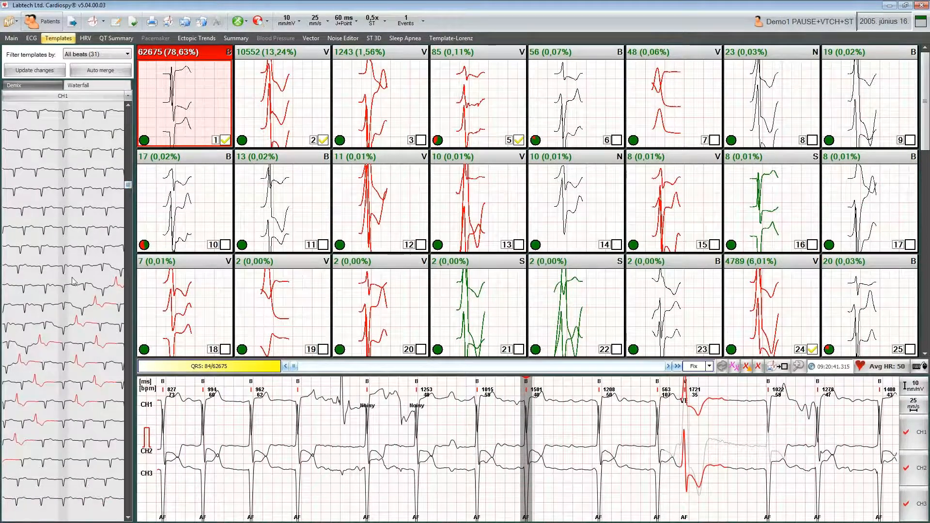
left_click(65, 310)
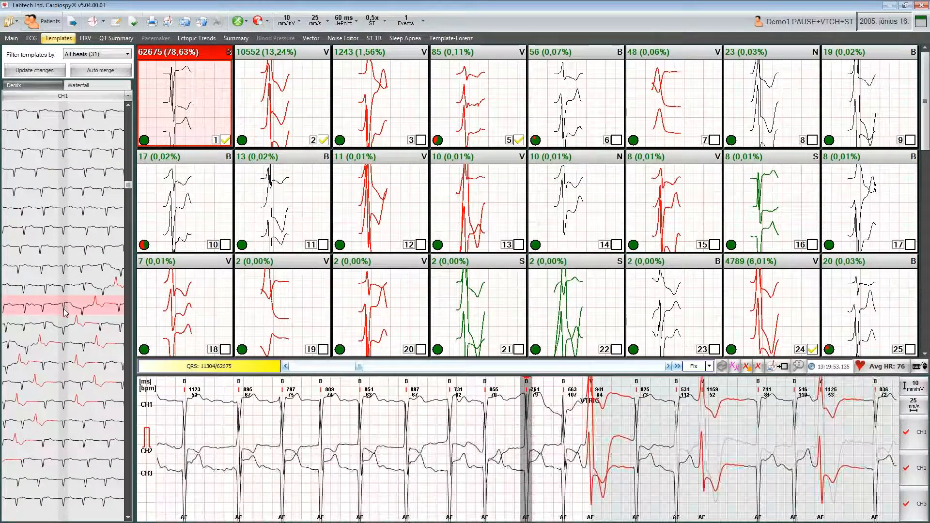
left_click(65, 331)
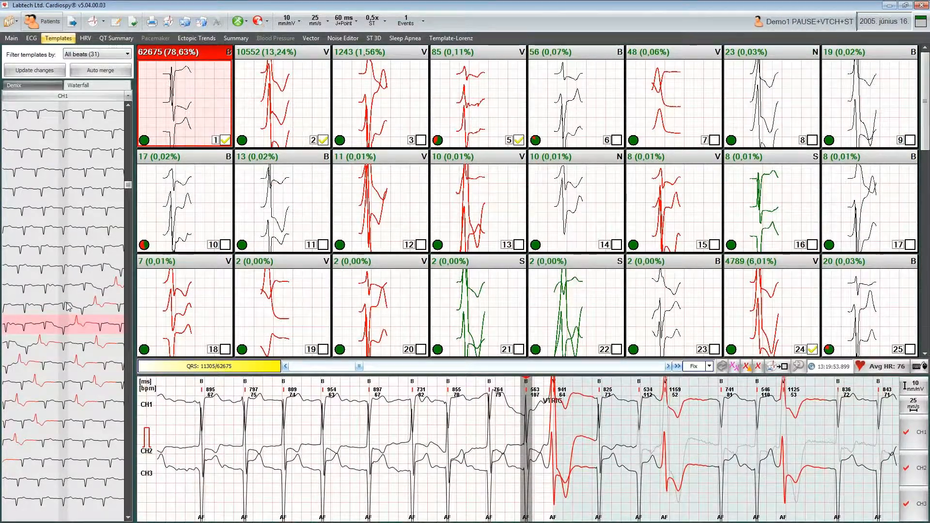
- Select a beat in the waterfall and open its beat classification options without changing them
left_click(66, 304)
left_click(66, 306)
right_click(64, 306)
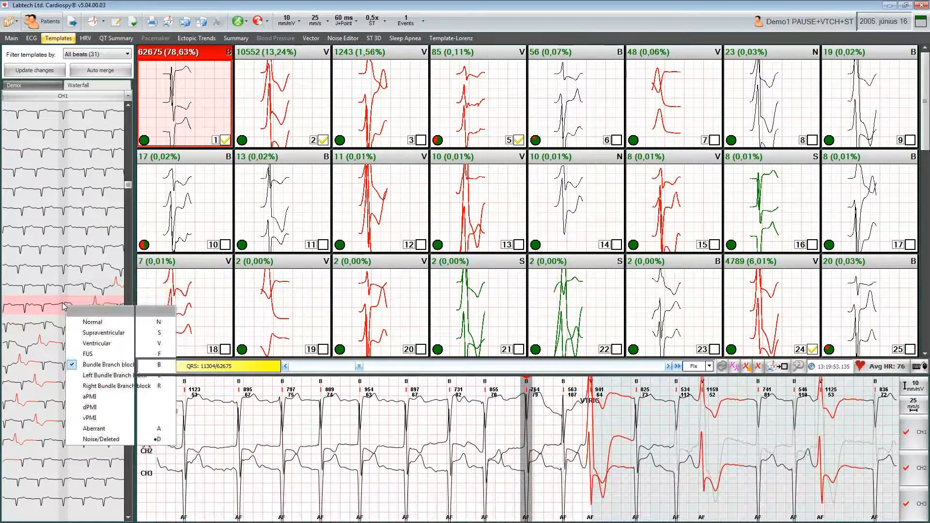
key("Escape")
left_click(65, 326, "shift")
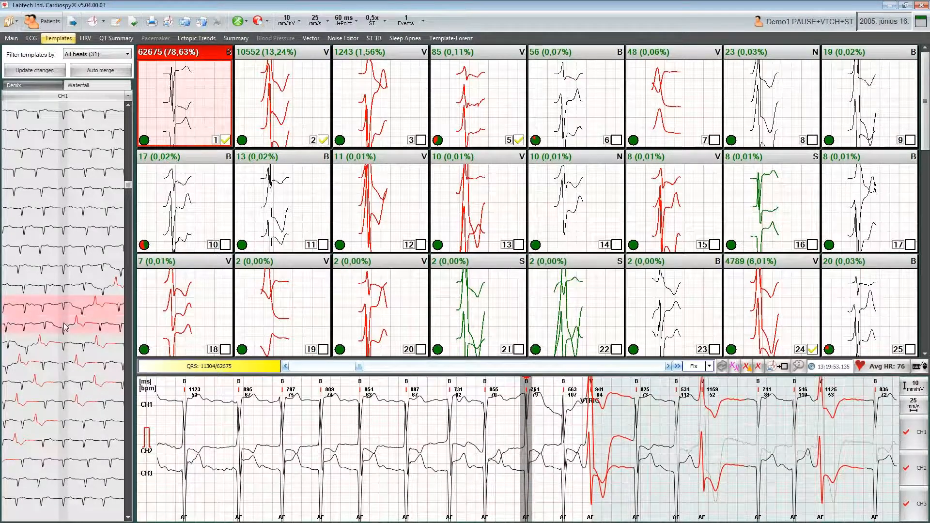
- Select several separate beats and then a continuous range of beats in the waterfall list to inspect them
left_click(63, 367, "ctrl")
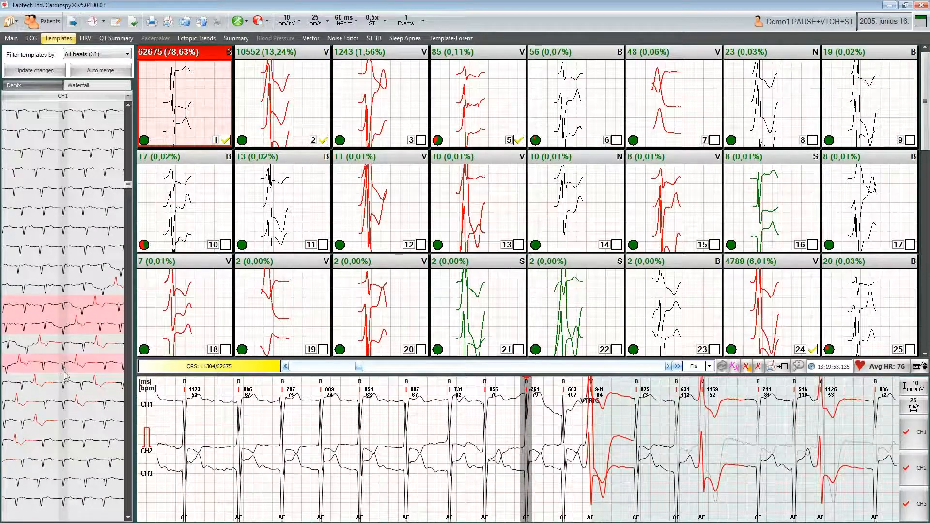
left_click(64, 409, "ctrl")
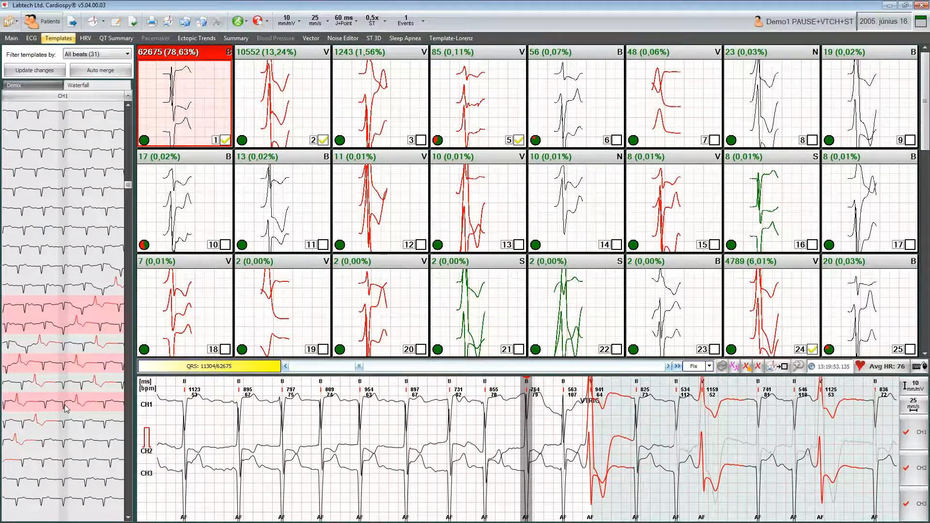
left_click(56, 213, "ctrl")
left_click(62, 132, "ctrl")
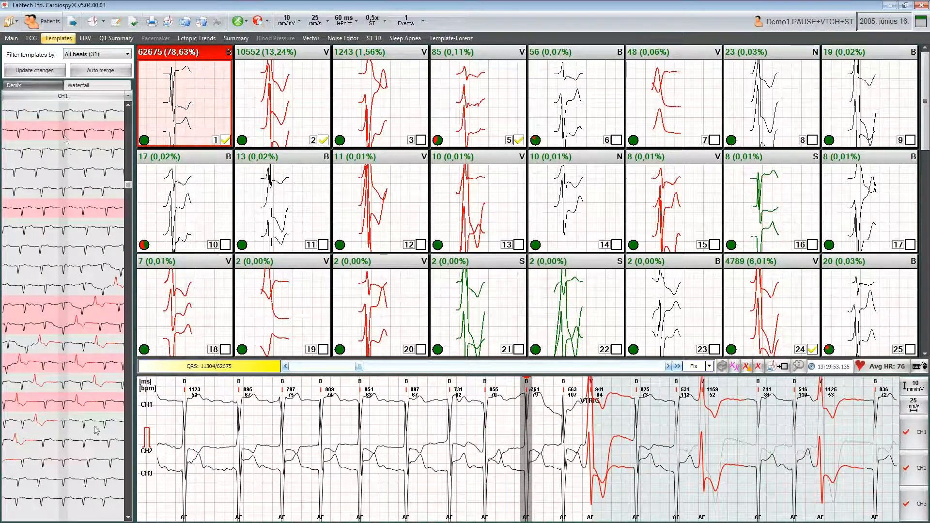
left_click(62, 483, "ctrl")
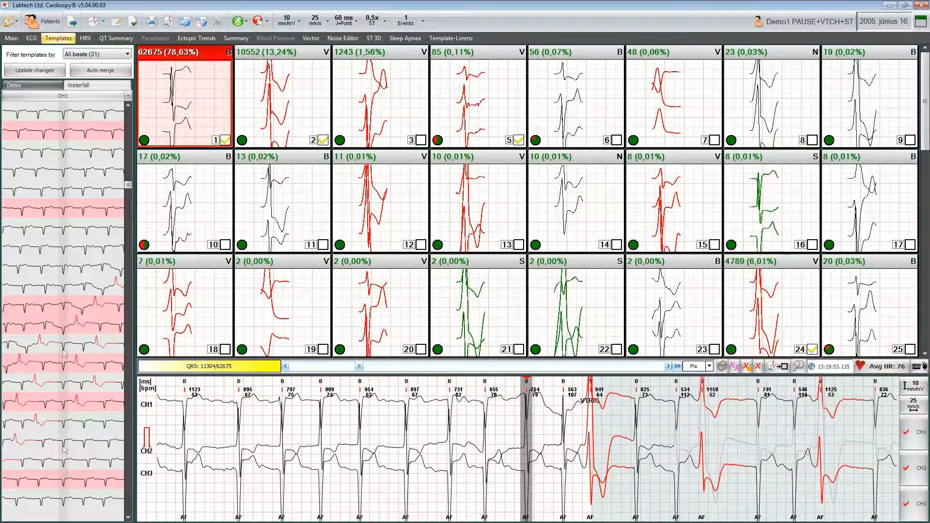
left_click(68, 154)
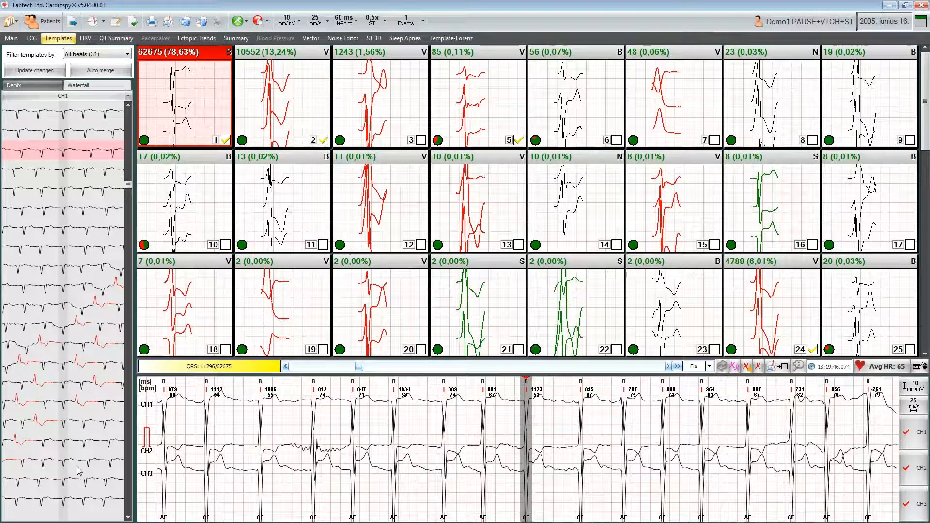
left_click(67, 486, "shift")
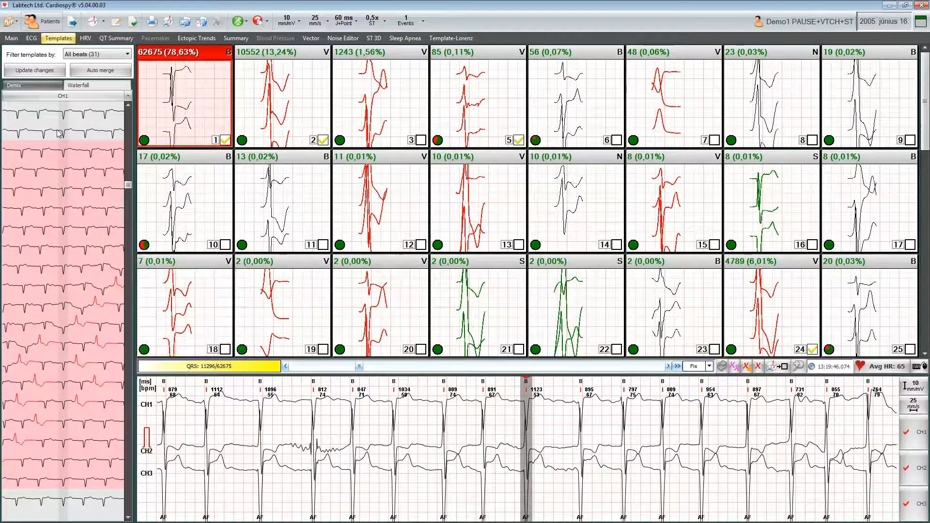
left_click(70, 153)
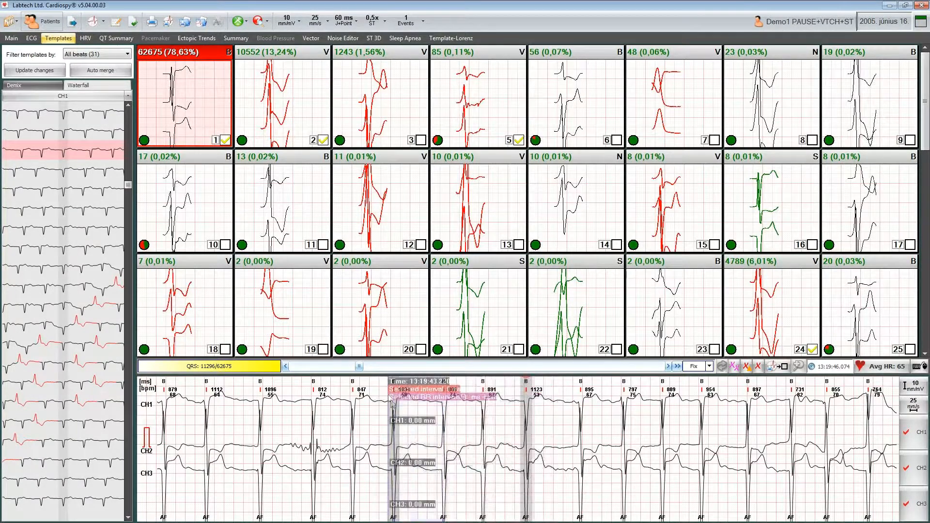
- Switch to the Main view, measure an RR interval on the ECG strip, and return to the recording start
left_click(14, 39)
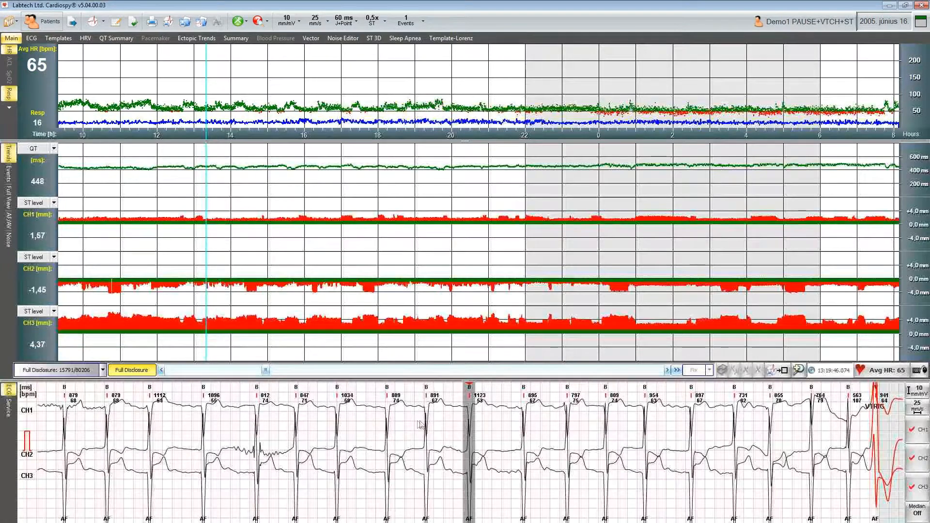
left_click_drag(421, 425, 481, 427)
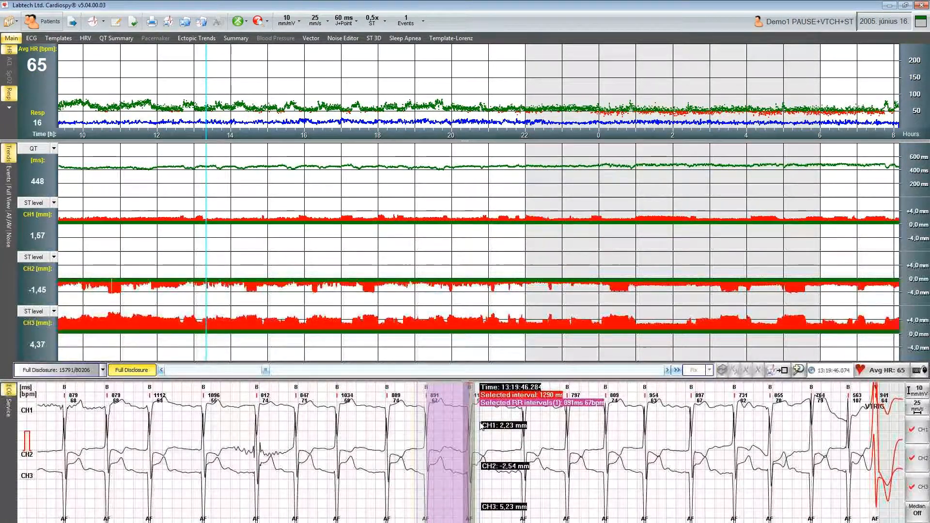
left_click(426, 418)
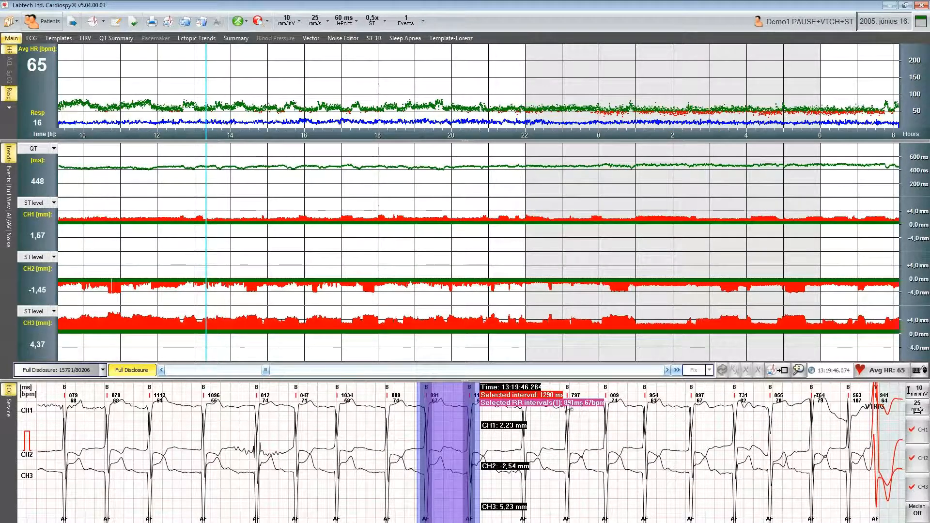
left_click(482, 414)
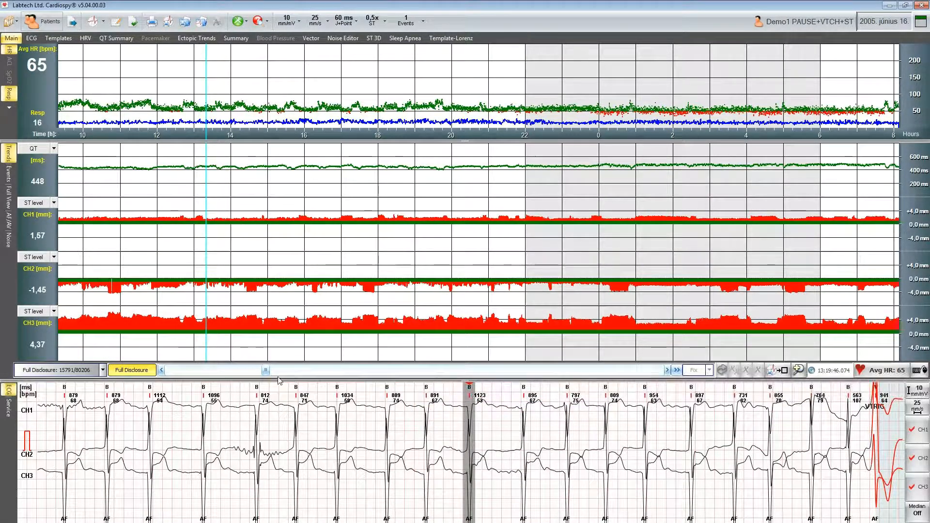
left_click_drag(266, 370, 171, 372)
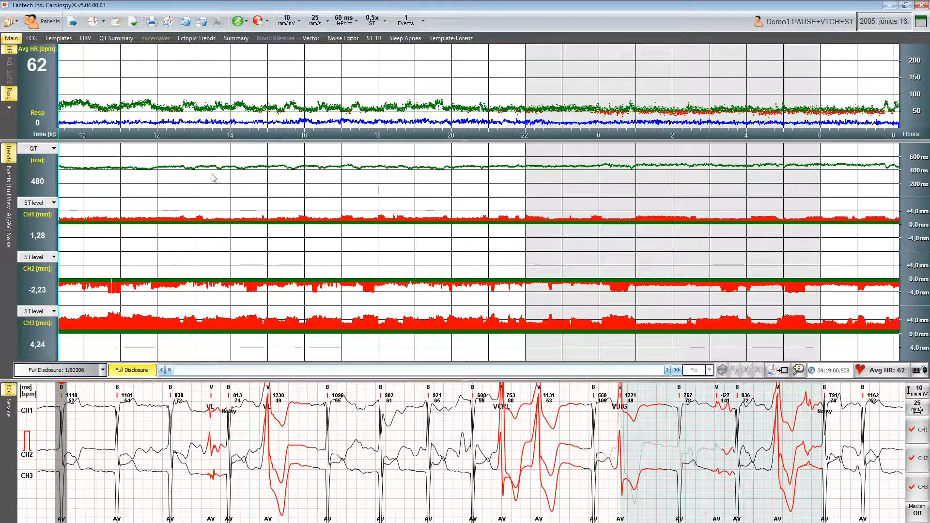
- Open the Events panel and step through the VCPL, VBIG, VTRIG and VTCH event rows
left_click(9, 175)
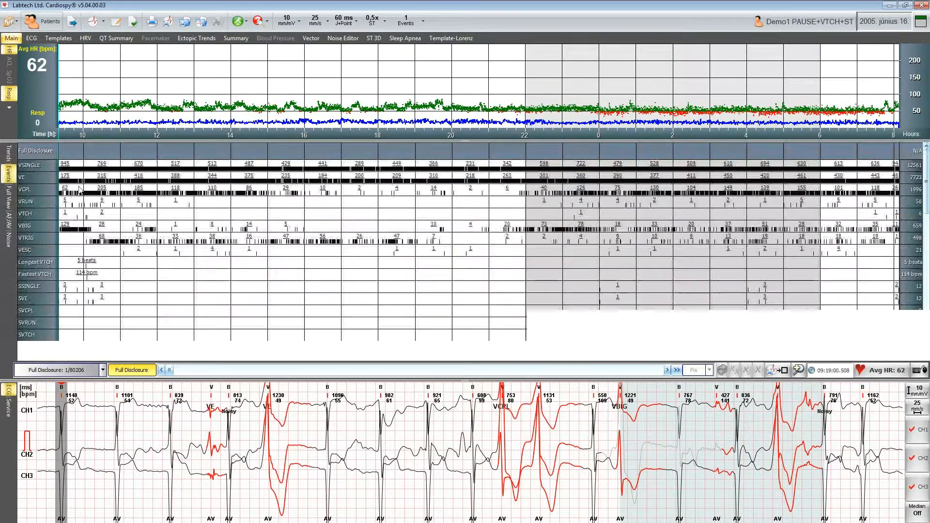
left_click_drag(928, 165, 928, 174)
scroll(55, 173, "up", 2)
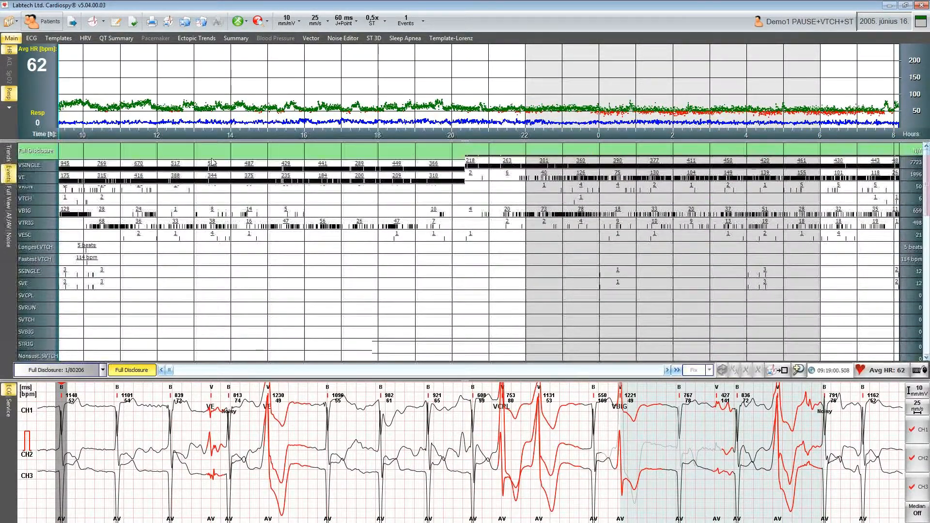
left_click(84, 193)
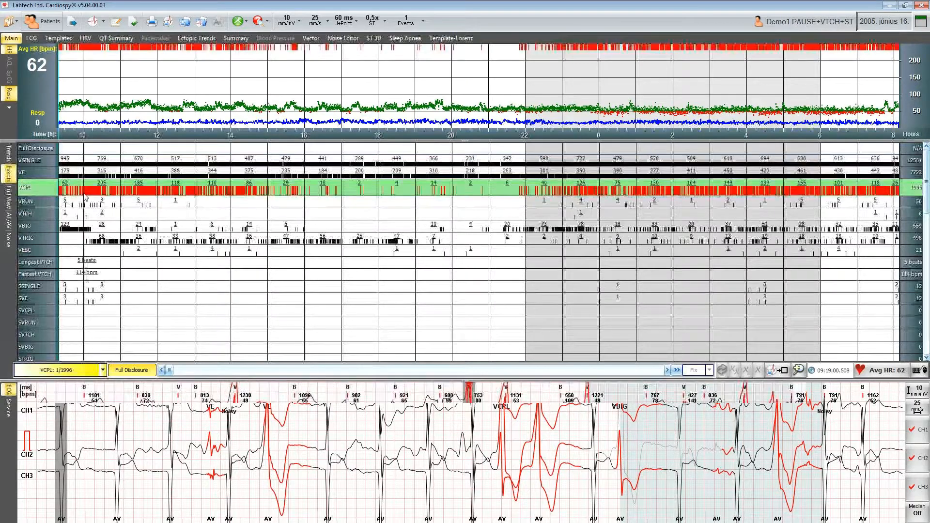
left_click(87, 229)
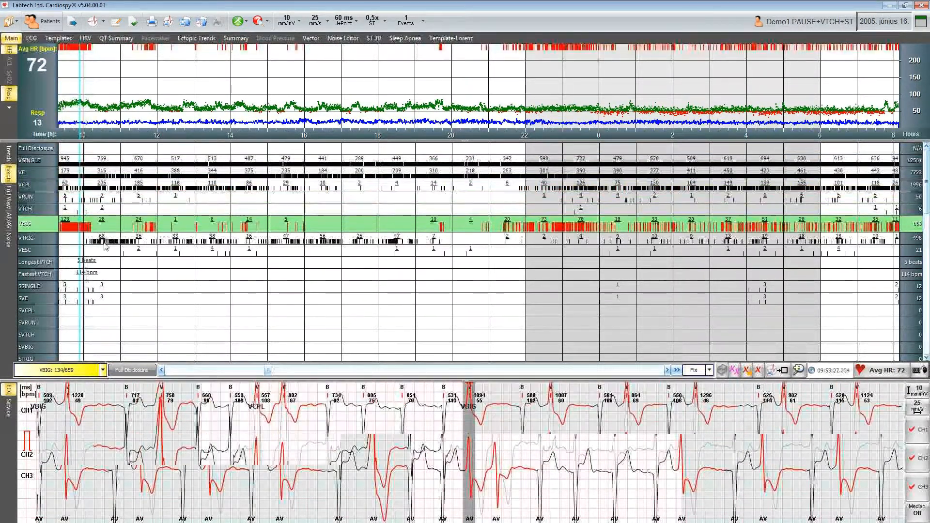
left_click(105, 239)
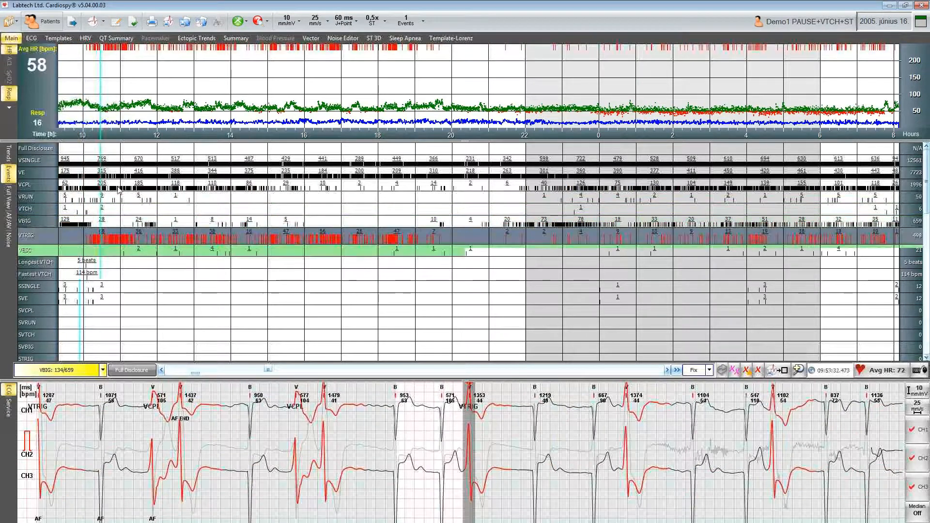
left_click(117, 214)
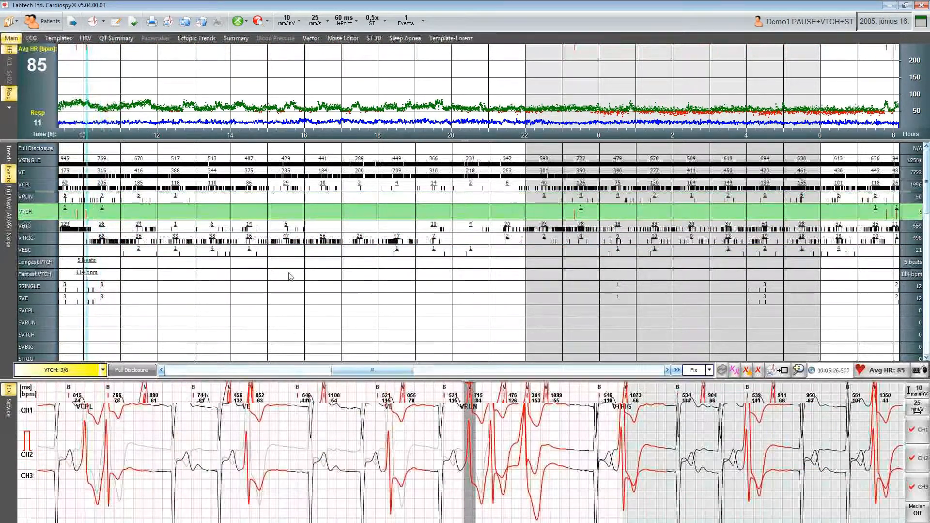
- Scroll through the remaining event list and select the RR min event to view it
scroll(465, 252, "down", 2)
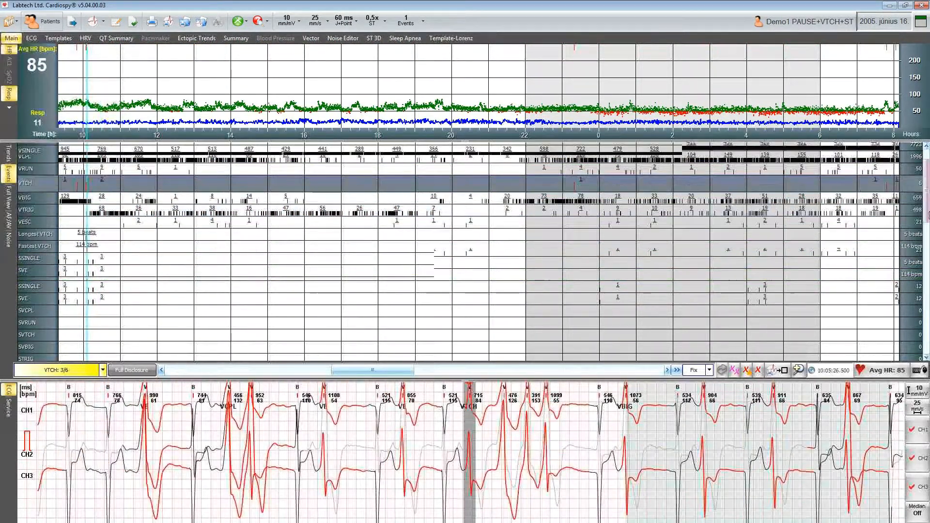
scroll(707, 231, "down", 6)
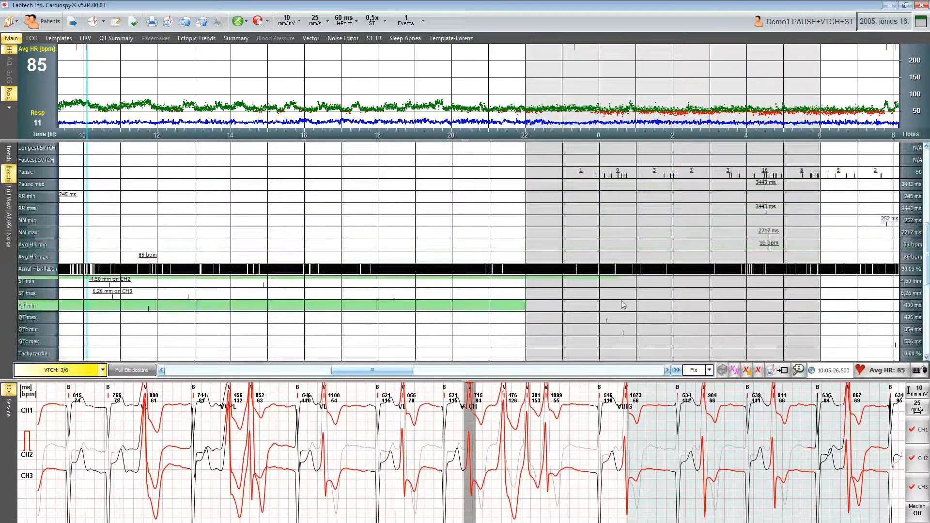
left_click_drag(927, 242, 927, 339)
left_click_drag(929, 270, 929, 210)
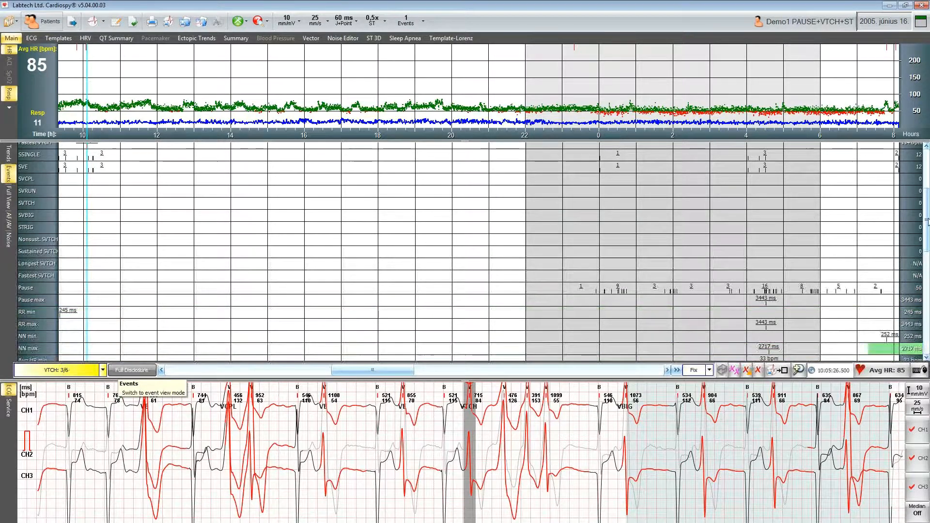
left_click_drag(927, 224, 928, 191)
scroll(156, 252, "down", 10)
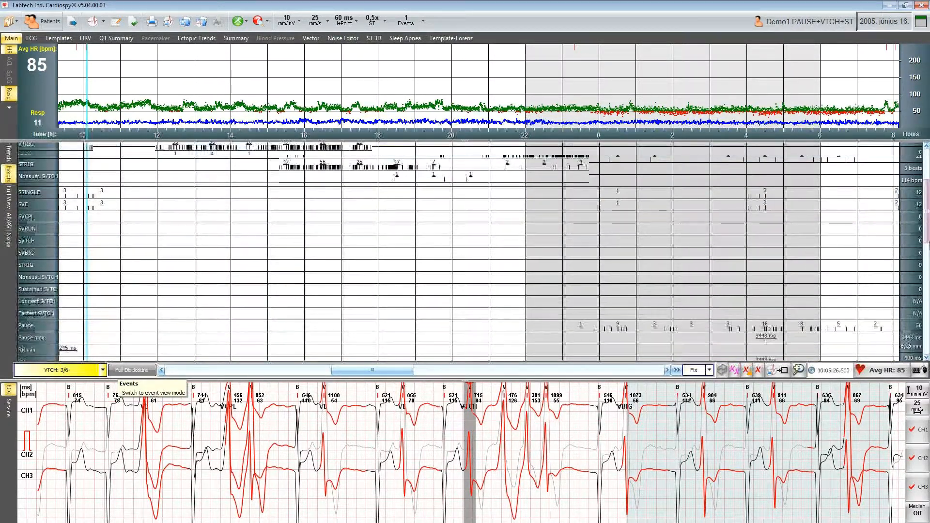
left_click(63, 236)
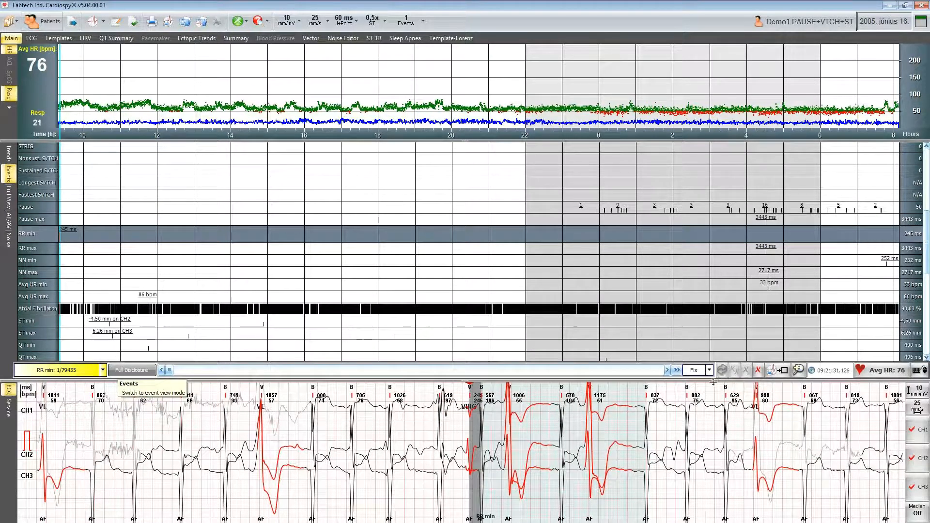
- Delete the current RR min event and browse further RR min events along the event scroll bar
left_click(761, 371)
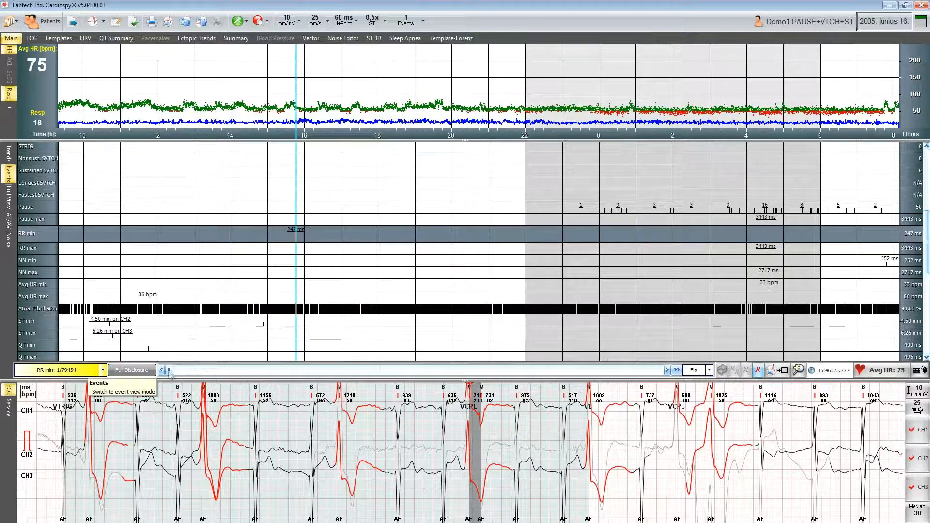
left_click_drag(170, 373, 205, 373)
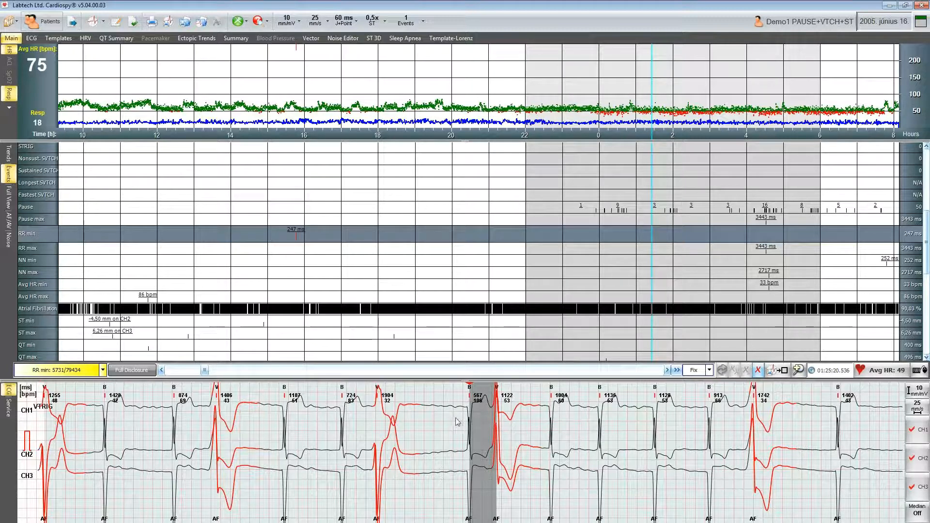
left_click(697, 373)
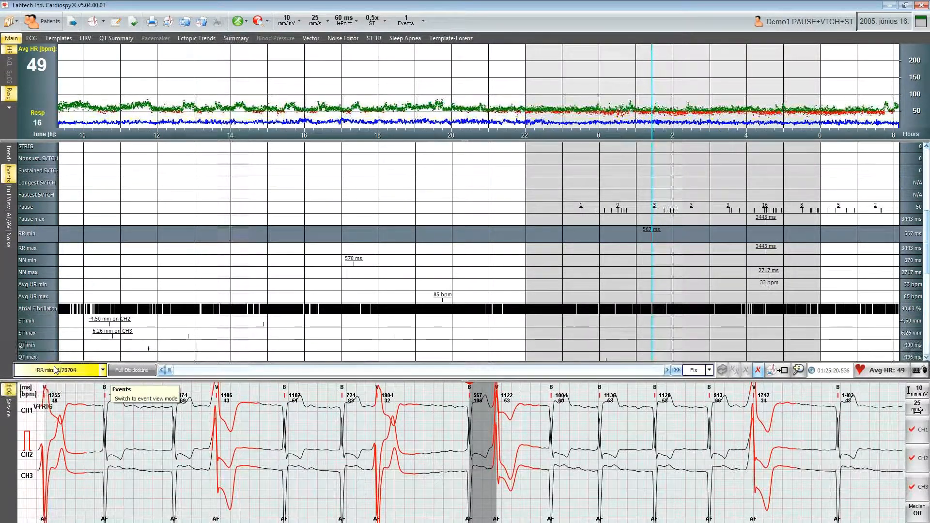
- Select the RR max event row and view its ECG strip
left_click(52, 248)
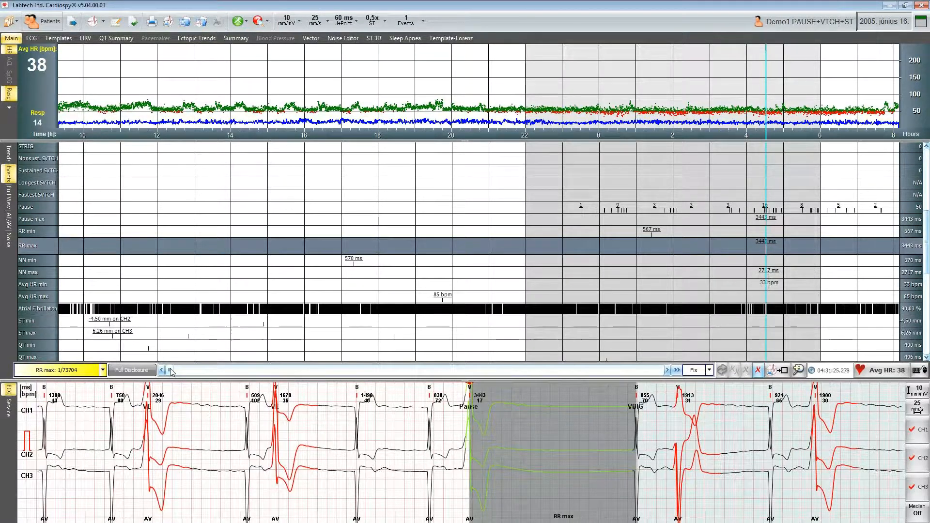
mouse_move(170, 371)
left_mouse_down()
mouse_move(350, 371)
mouse_move(160, 372)
left_mouse_up()
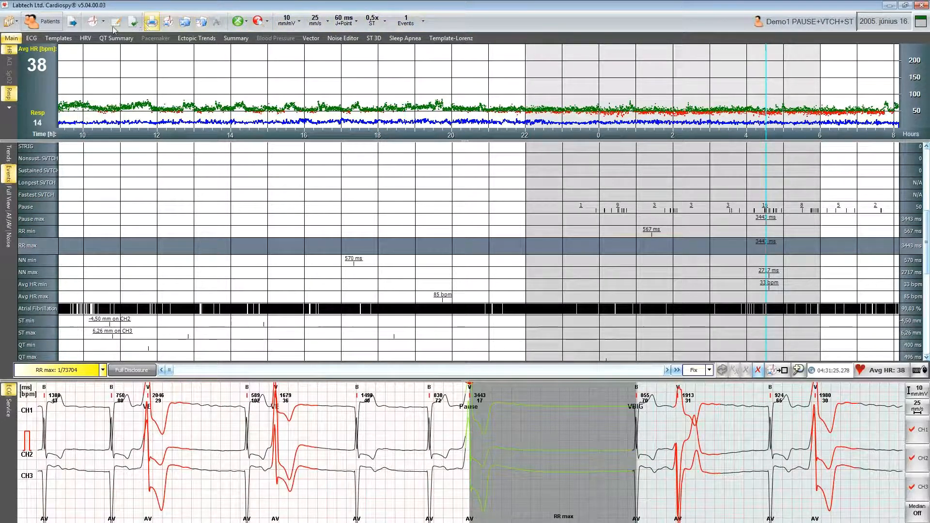
- Open the HRV view and delete the shortest RR interval range selected in the RR Intervals histogram
left_click(88, 42)
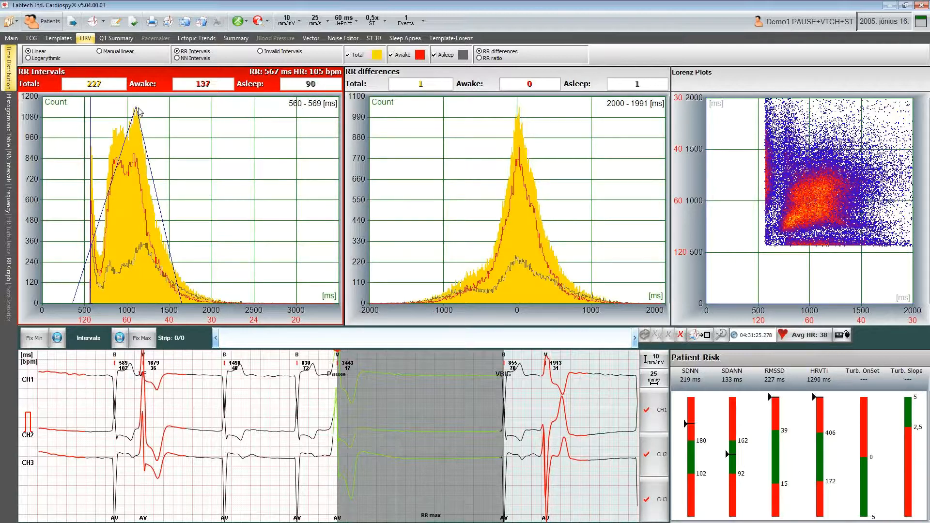
left_click_drag(90, 234, 99, 235)
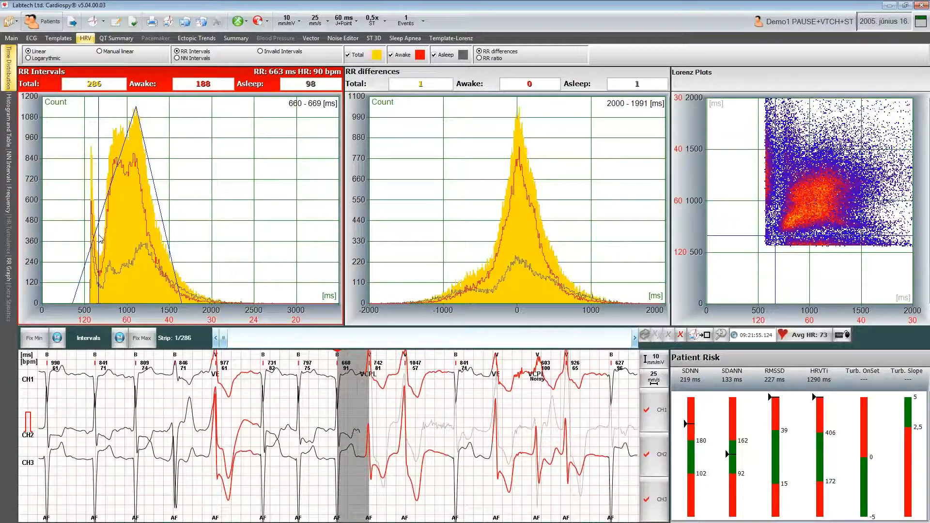
left_click_drag(98, 236, 84, 237)
key("Delete")
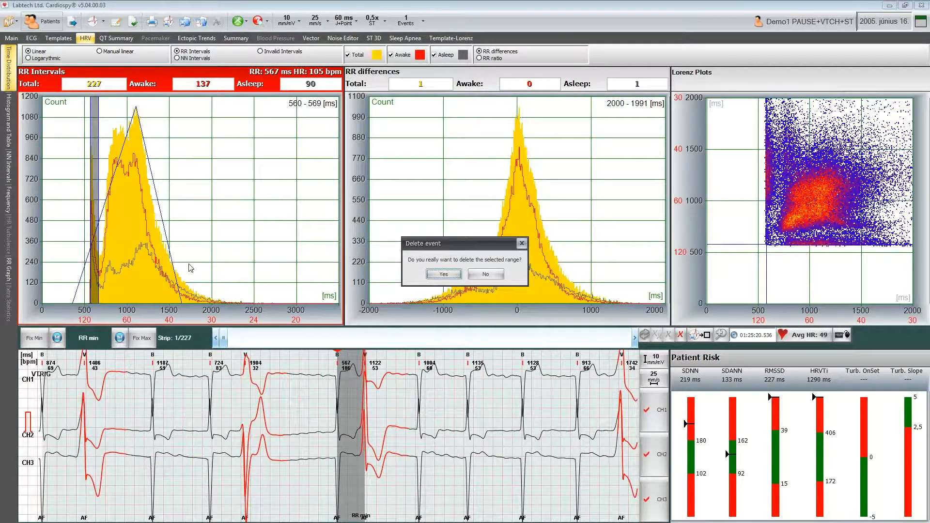
left_click(444, 274)
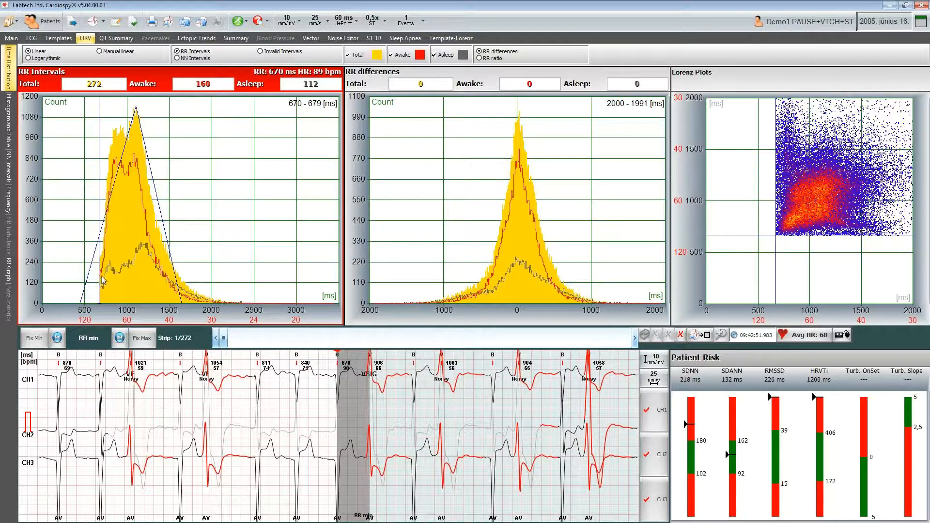
- Select the 720-729 ms histogram bin, scroll through its strips, and fix it as the minimum
left_click_drag(104, 275, 107, 276)
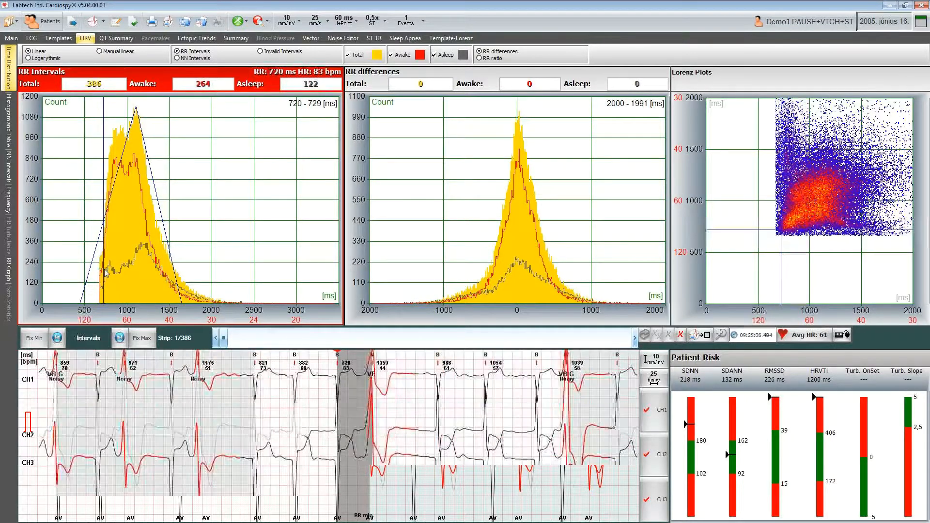
left_click_drag(224, 341, 282, 337)
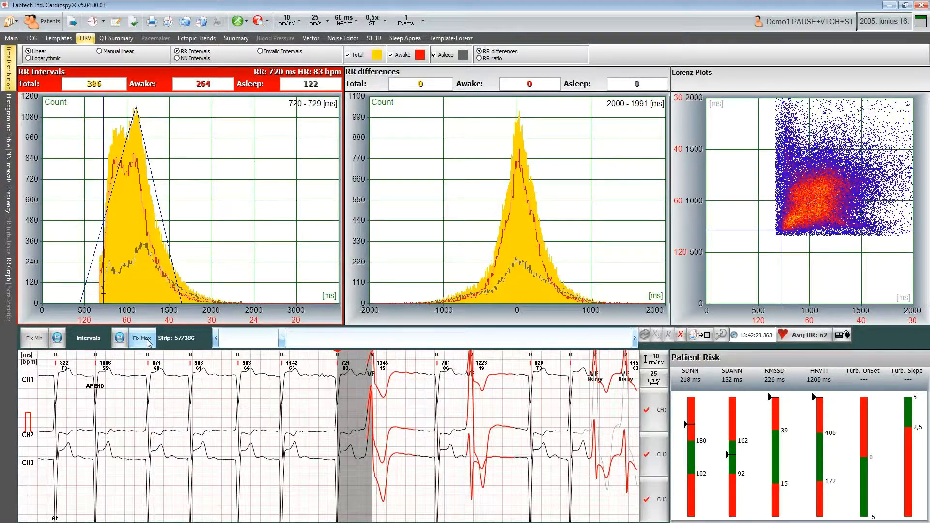
left_click(34, 339)
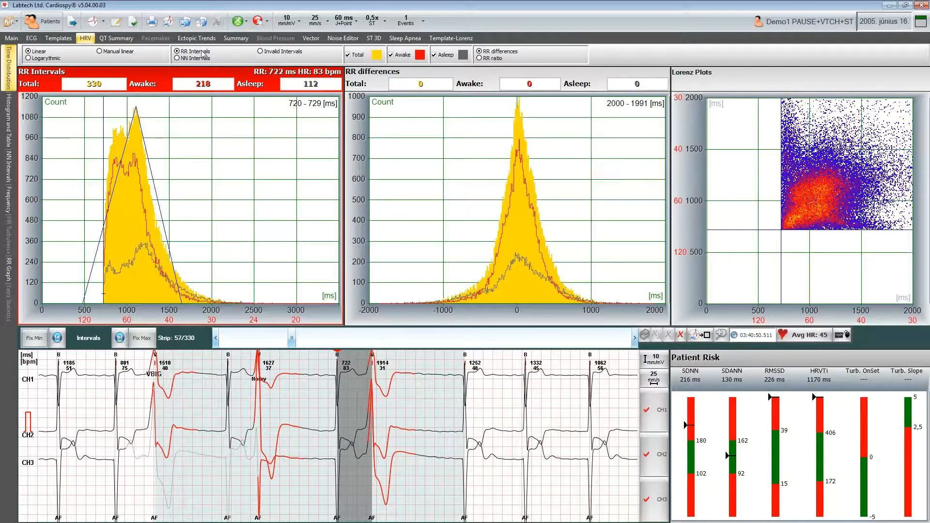
- Show Invalid Intervals, select the short-interval range in the histogram, and restore it
left_click(261, 52)
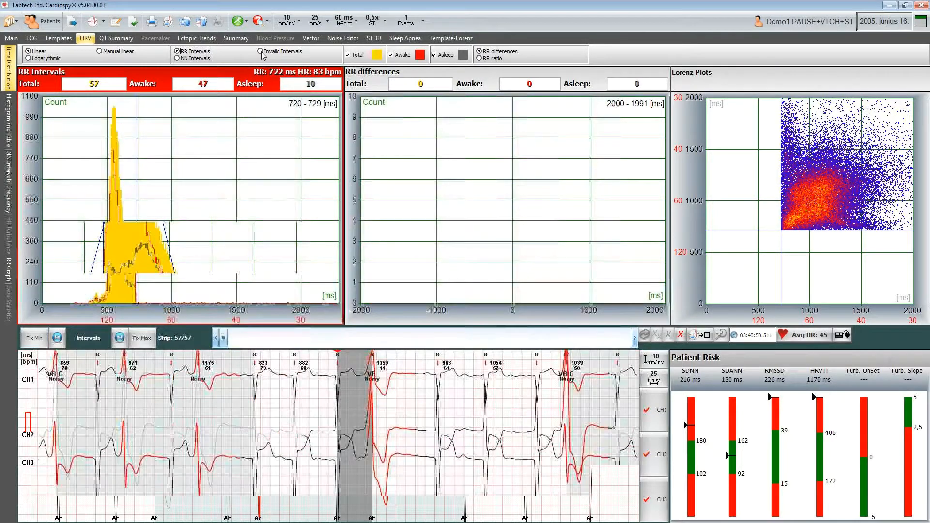
left_click_drag(150, 296, 105, 291)
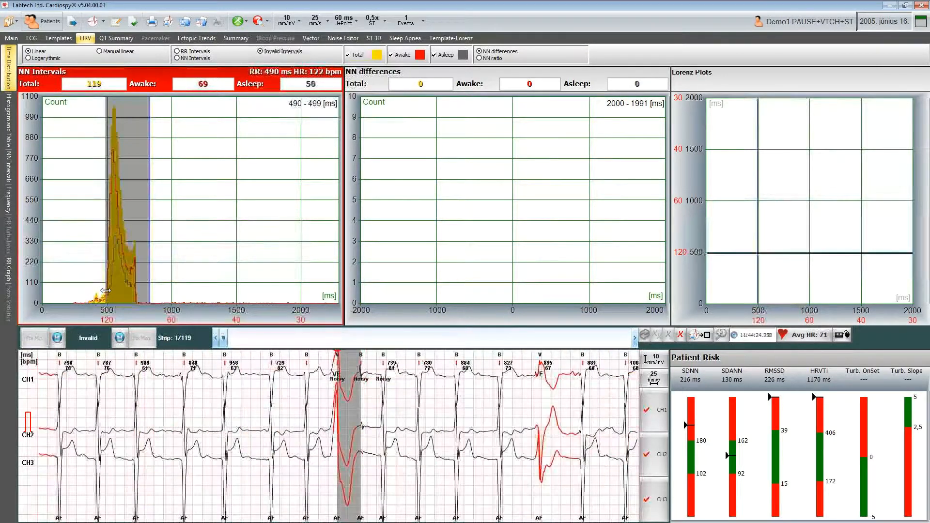
key("Delete")
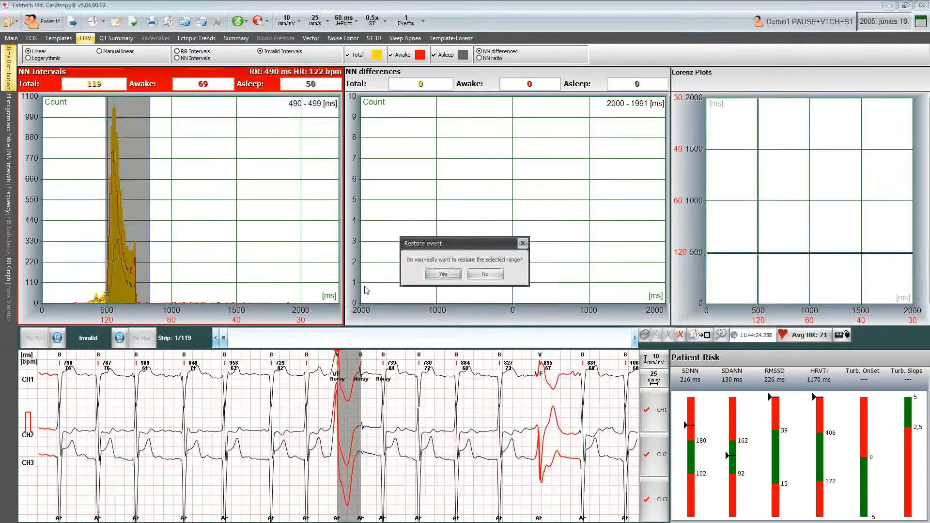
left_click(437, 277)
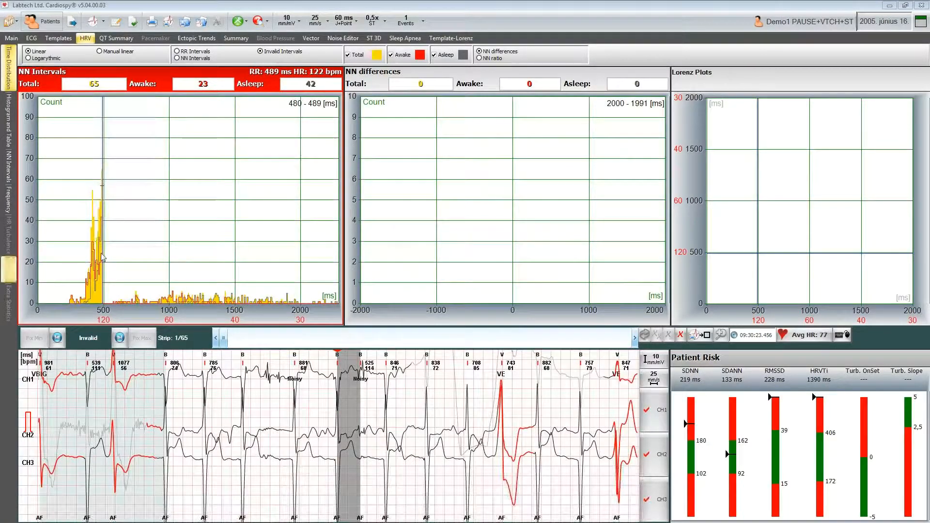
- Switch back to RR Intervals, select the bin around 540 ms, and fix it as the minimum
left_click(188, 52)
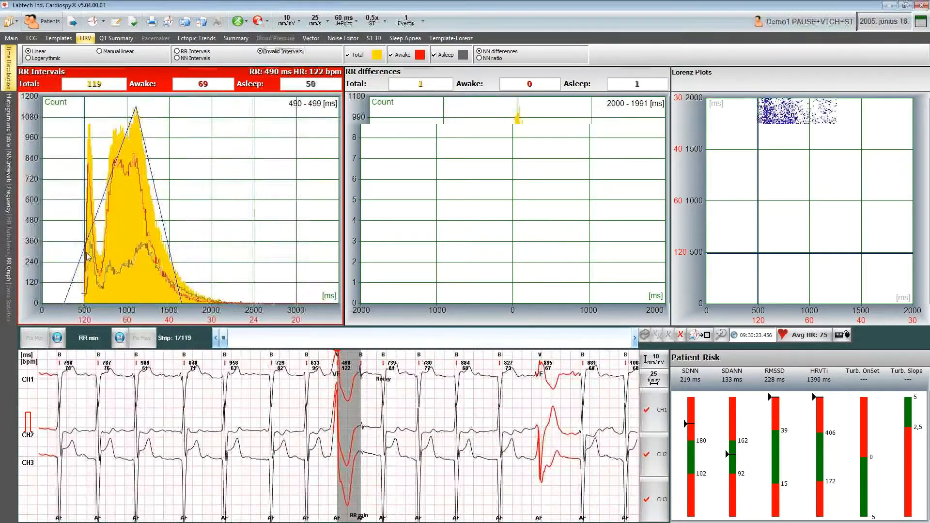
left_click_drag(83, 258, 90, 259)
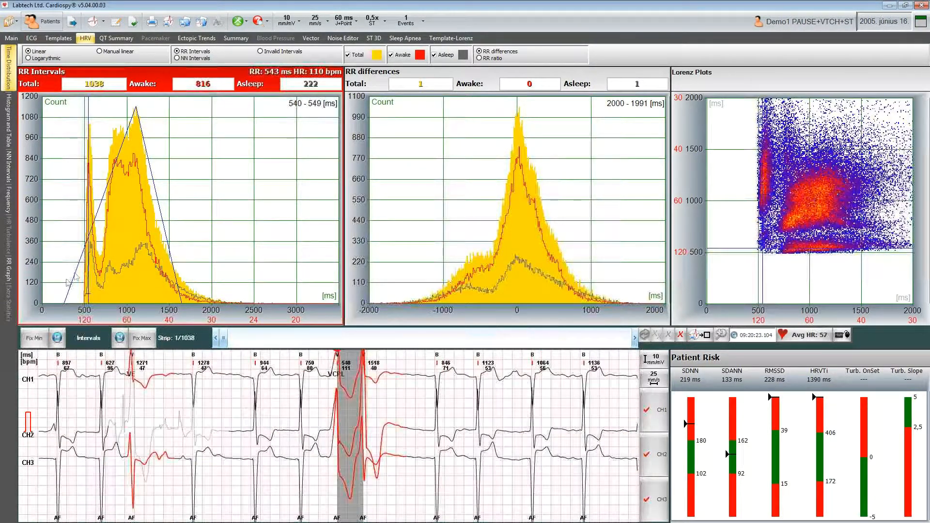
left_click(34, 338)
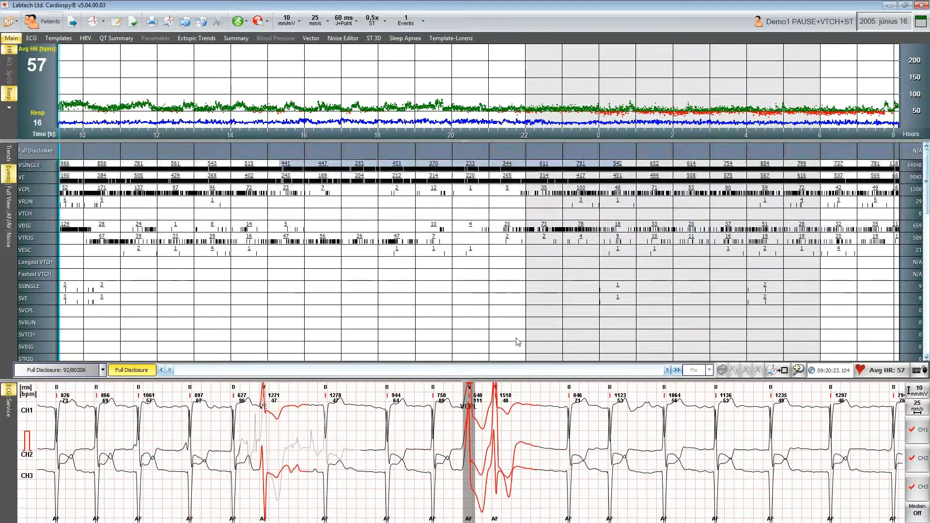
- Turn on the median beat display and scroll through the full-disclosure recording in the Main view
left_click_drag(173, 372, 198, 373)
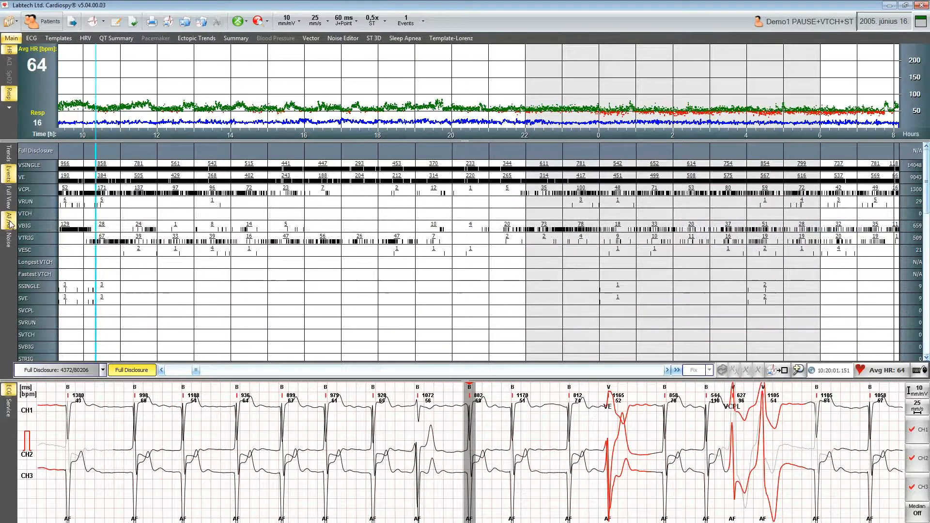
left_click(917, 514)
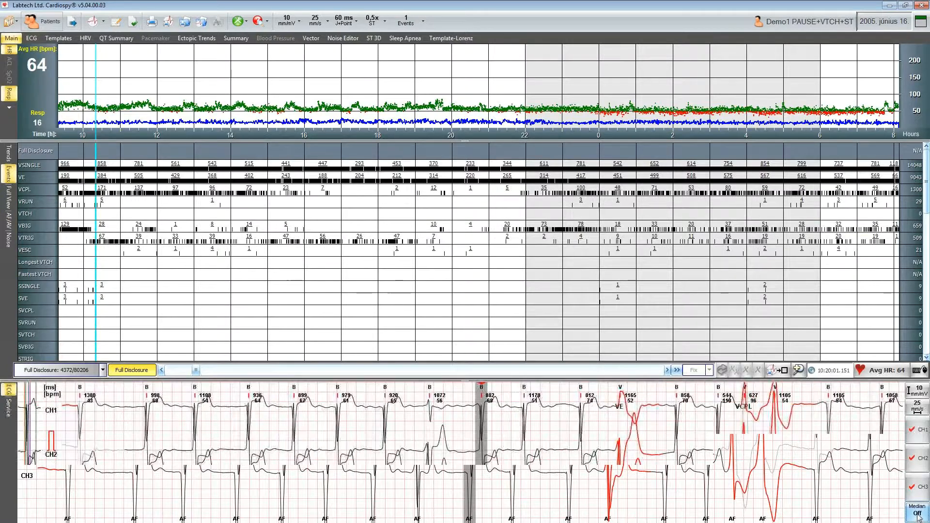
left_click(920, 517)
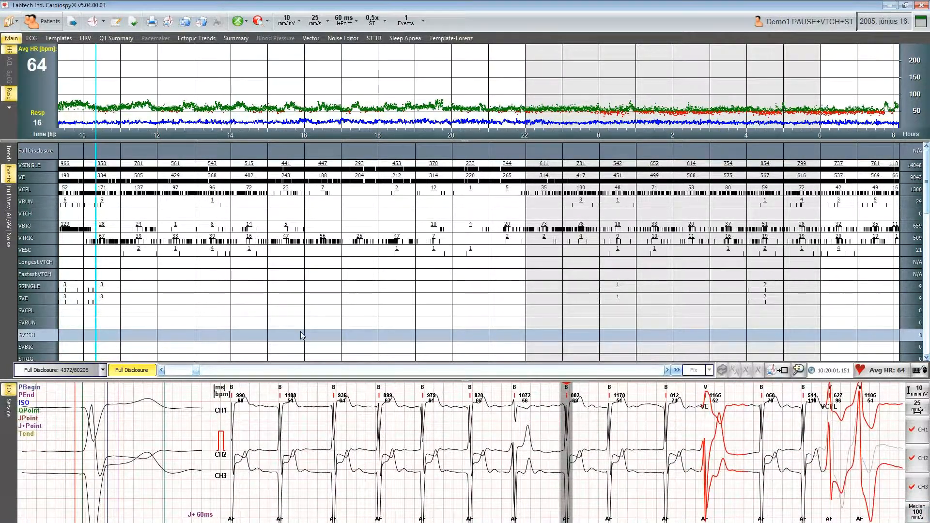
left_click_drag(196, 372, 195, 372)
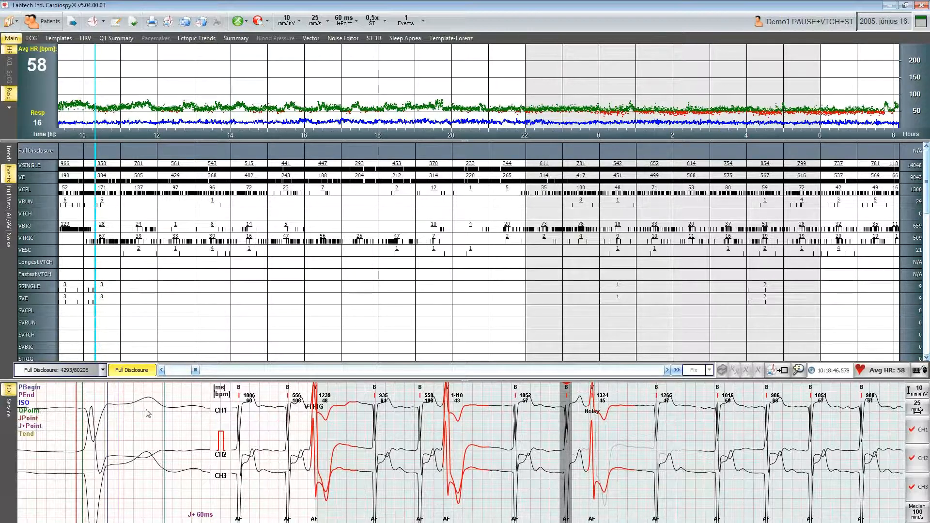
left_click_drag(197, 374, 182, 372)
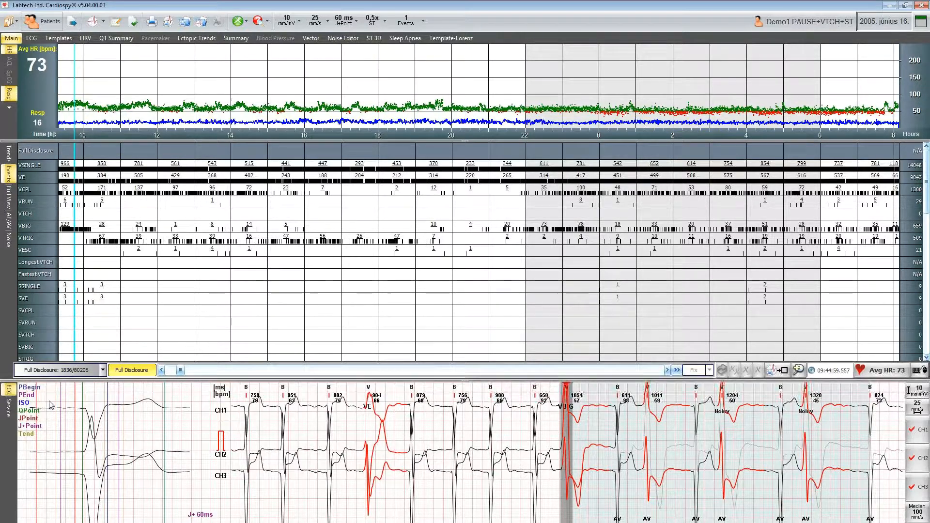
left_click_drag(182, 372, 199, 371)
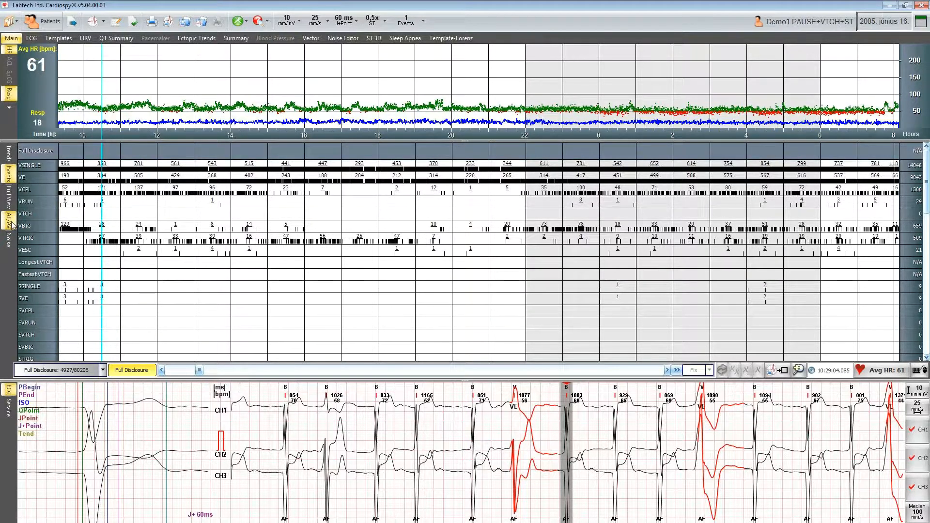
- Open the AF/AFL view, then return to the patient list without saving the record changes
left_click(11, 224)
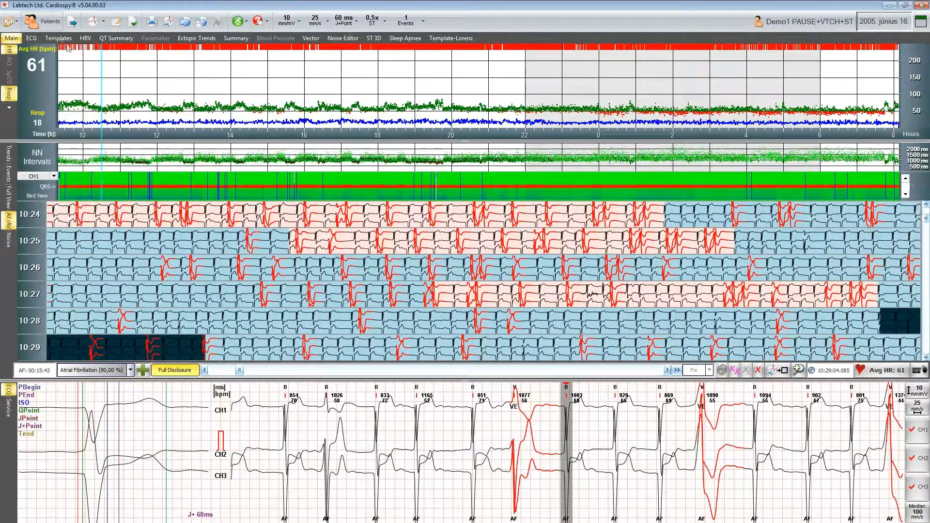
left_click(47, 24)
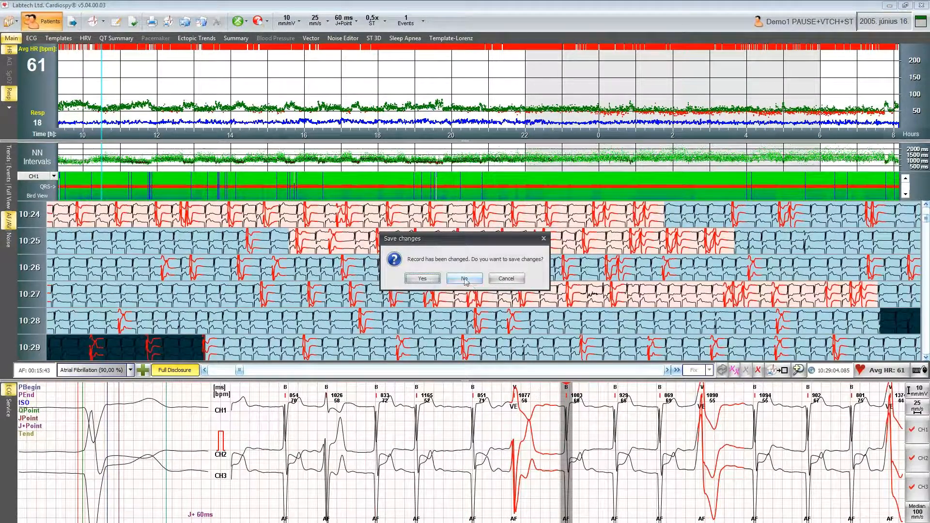
left_click(464, 279)
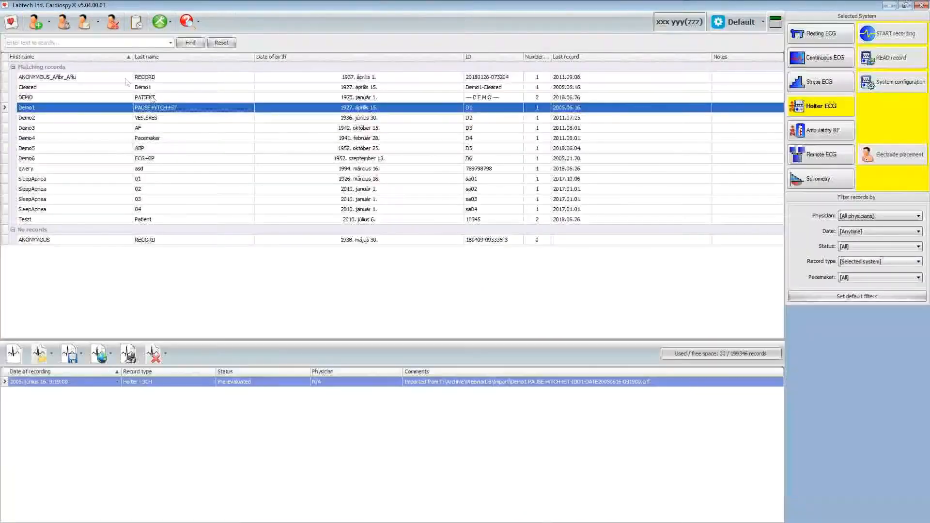
- Open the ANONYMOUS_Afibr_Aflu Holter record and show its AF/AFL view
left_click(104, 80)
double_click(105, 81)
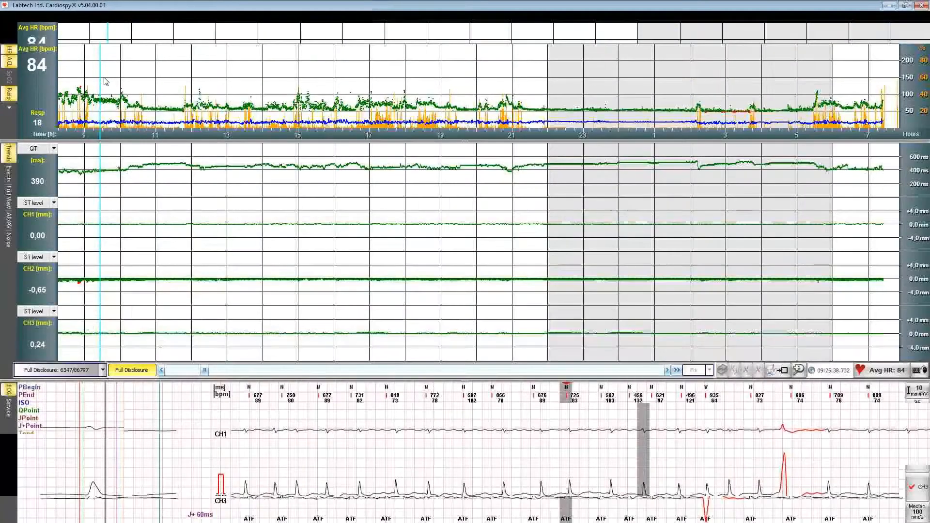
left_click(11, 223)
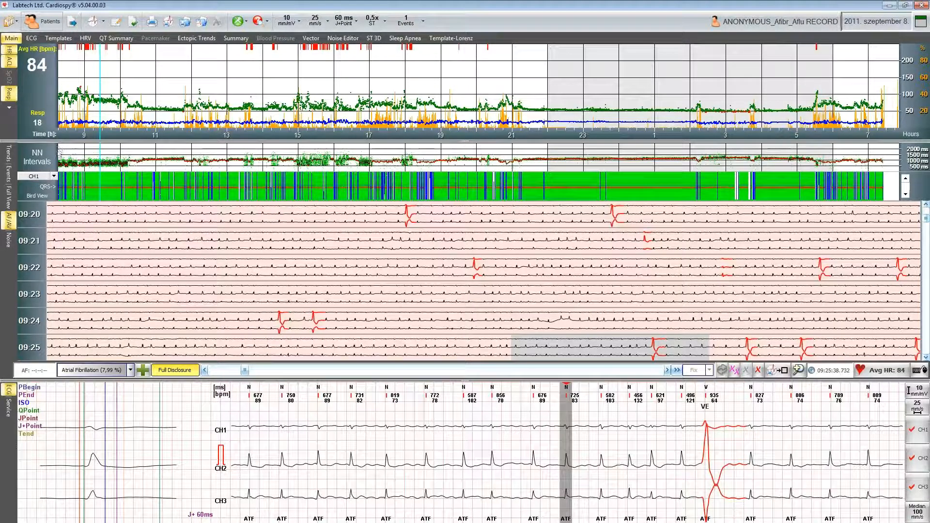
- Switch the Bird View channel to CH2 and adjust the Bird View display
left_click(54, 176)
left_click(44, 198)
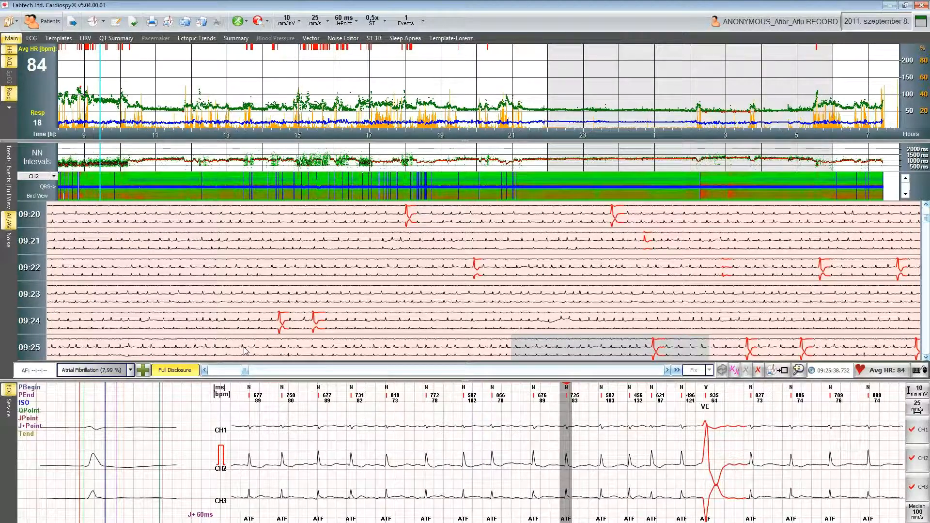
left_click(905, 194)
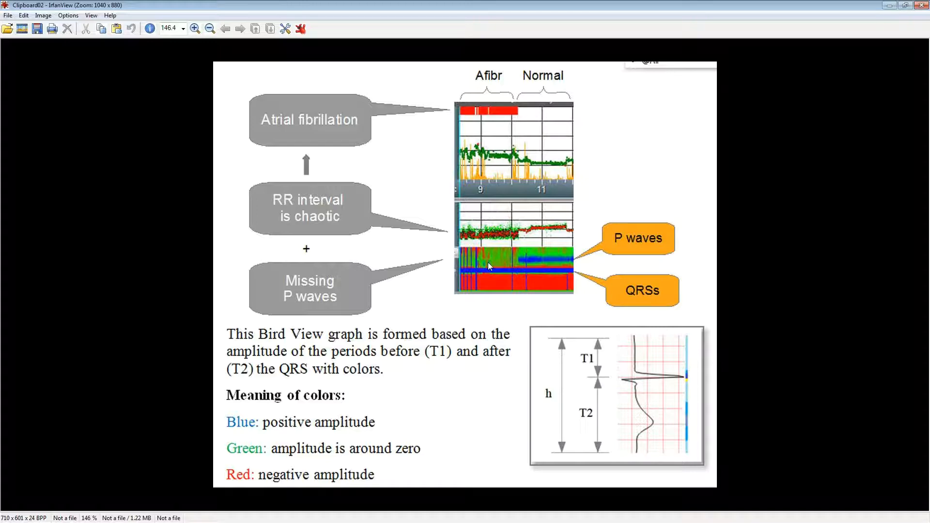
- Switch to IrfanView and review the Bird View colour explanation image
left_click_drag(222, 321, 543, 321)
left_click_drag(773, 5, 0, 66)
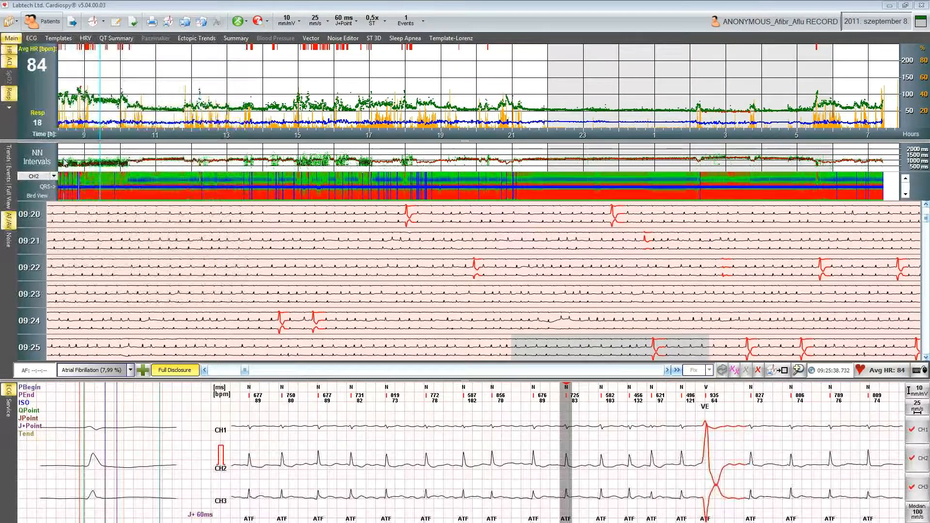
- Page forward through the AF/AFL ECG rows
left_click(55, 189)
key("Page_Down")
key("Page_Down")
key("Page_Down")
key("Page_Down")
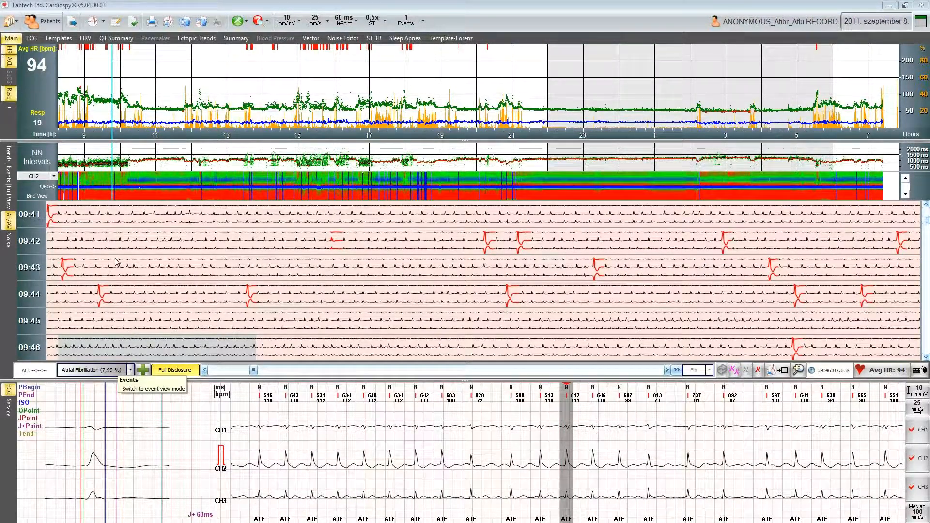
- Show the trends view and list the ventricular couplet (VCPL) events
left_click(11, 157)
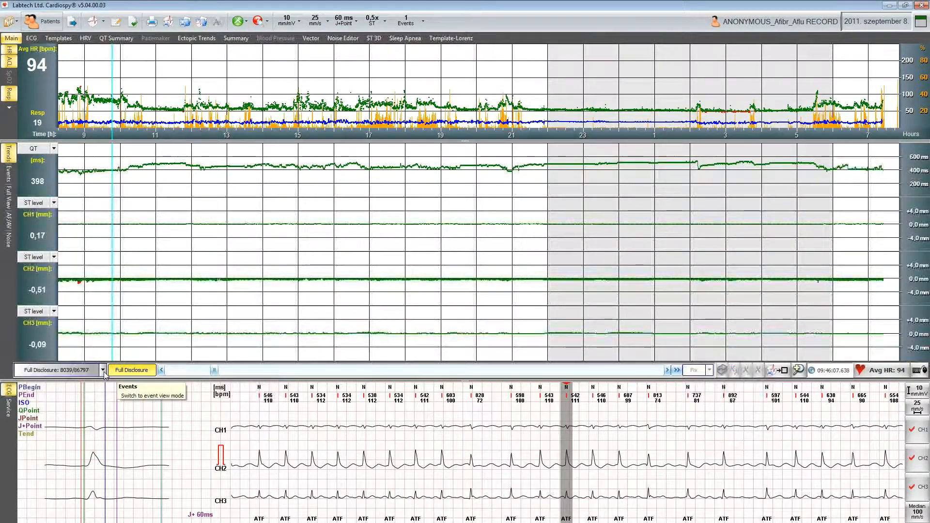
left_click(103, 370)
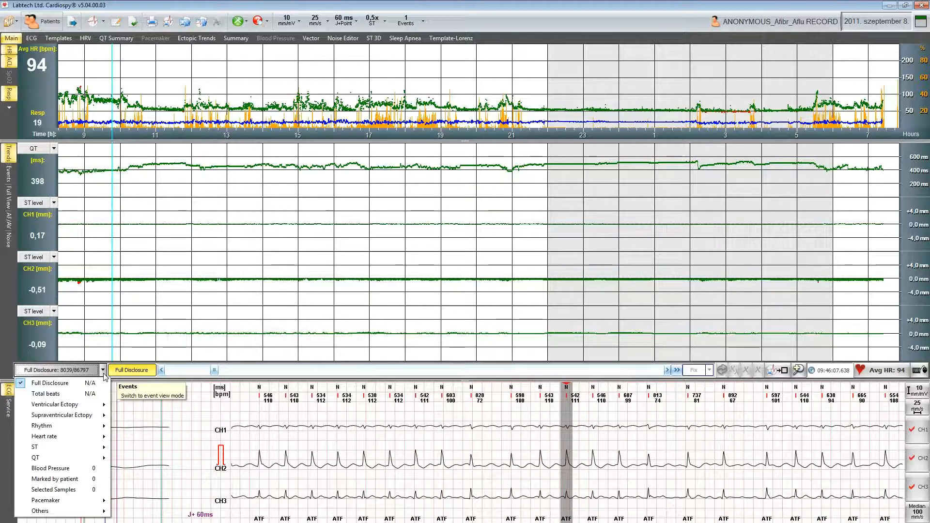
mouse_move(73, 404)
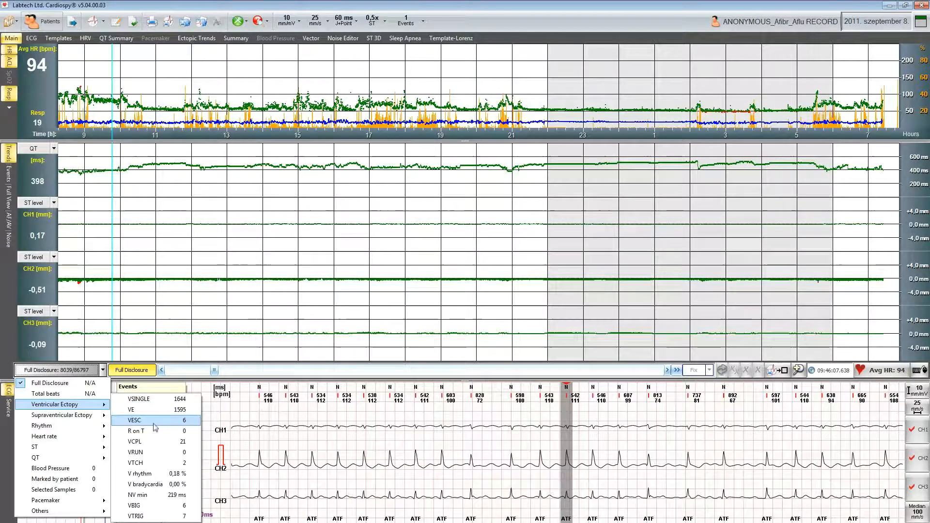
left_click(152, 443)
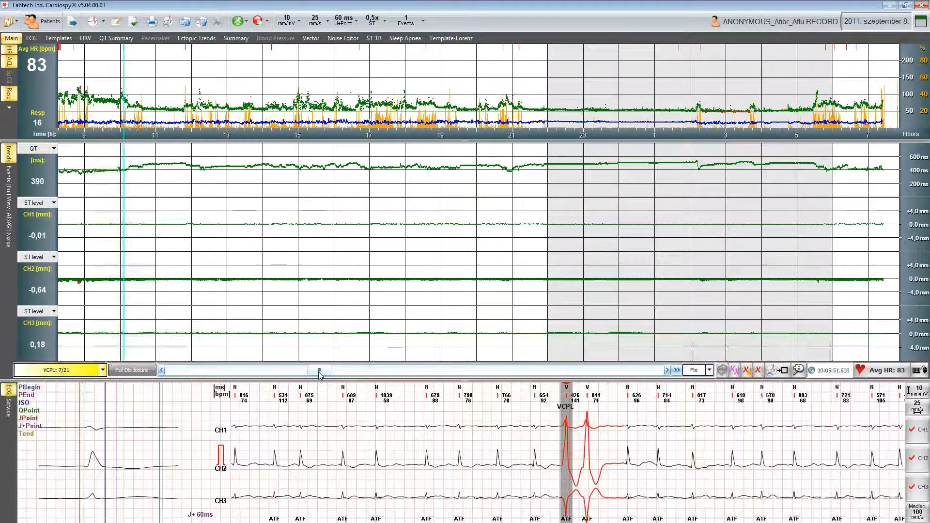
- Move on to the next VCPL event in the event list
left_click(103, 371)
mouse_move(90, 409)
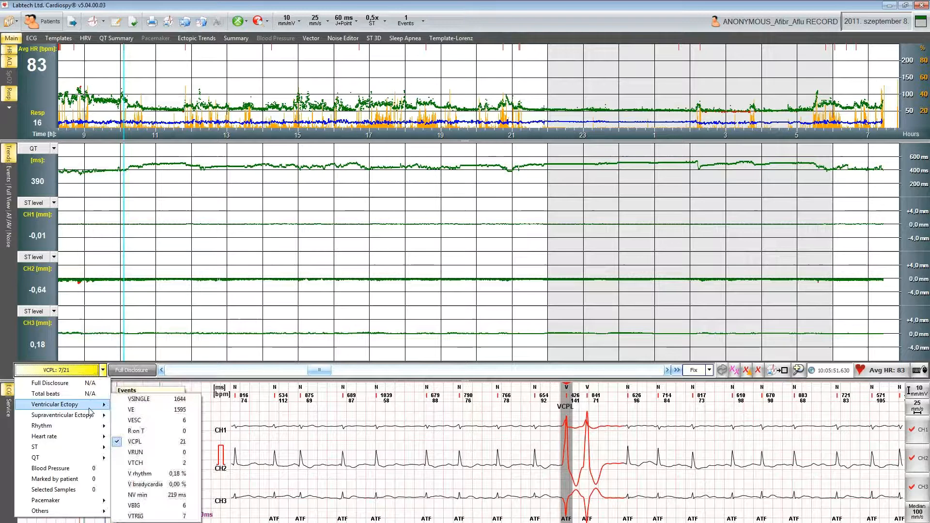
left_click(156, 442)
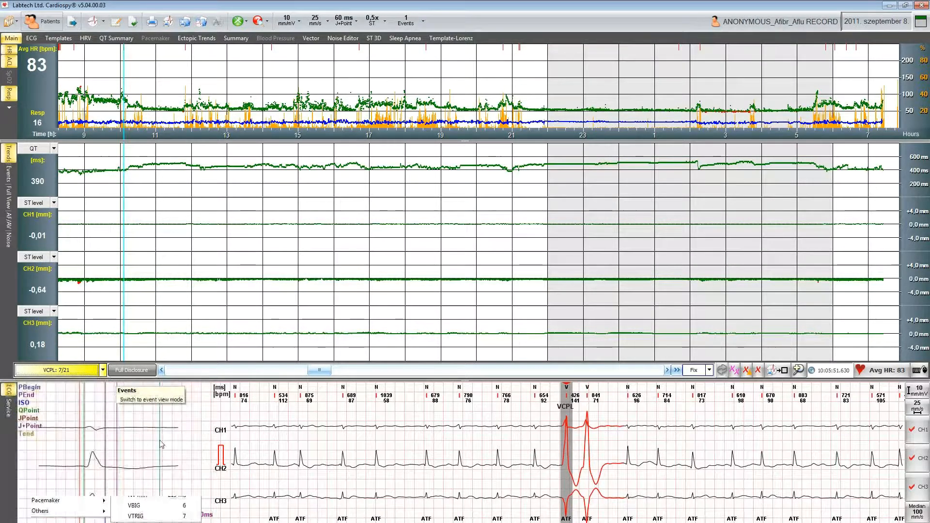
left_click(332, 371)
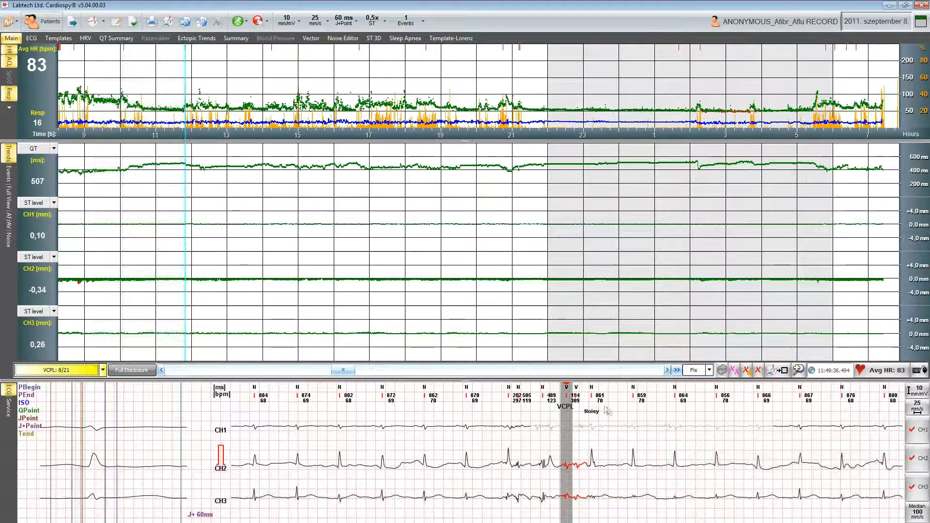
- Select the beats around the VCPL event and mark them as Noise/Deleted
right_click(568, 420)
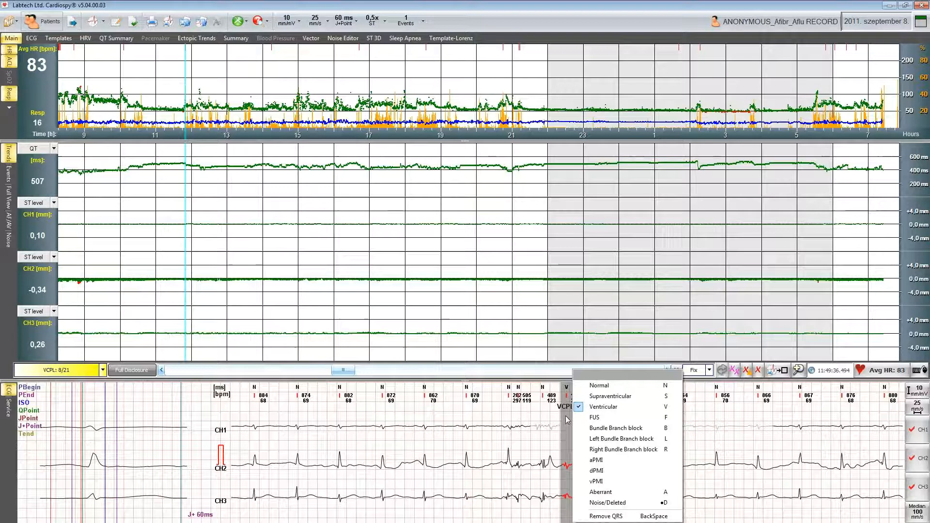
left_click(567, 425)
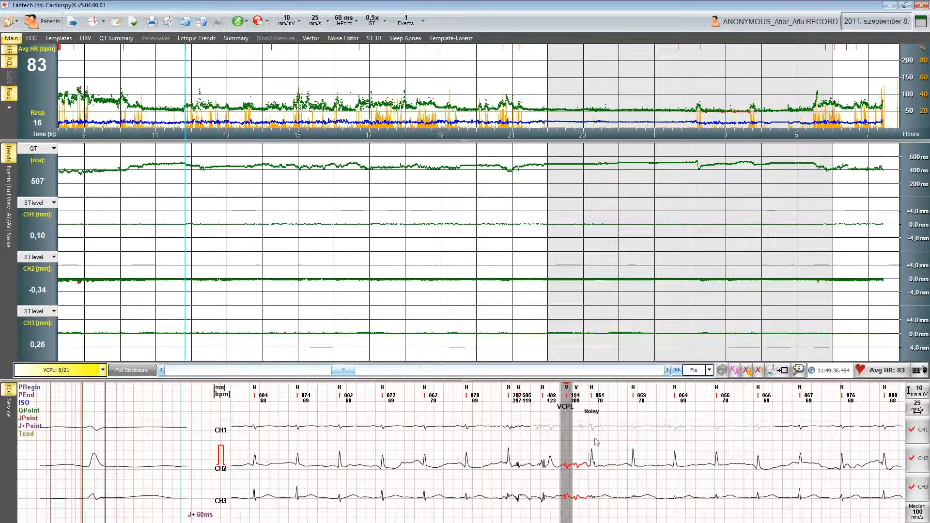
left_click_drag(497, 417, 587, 417)
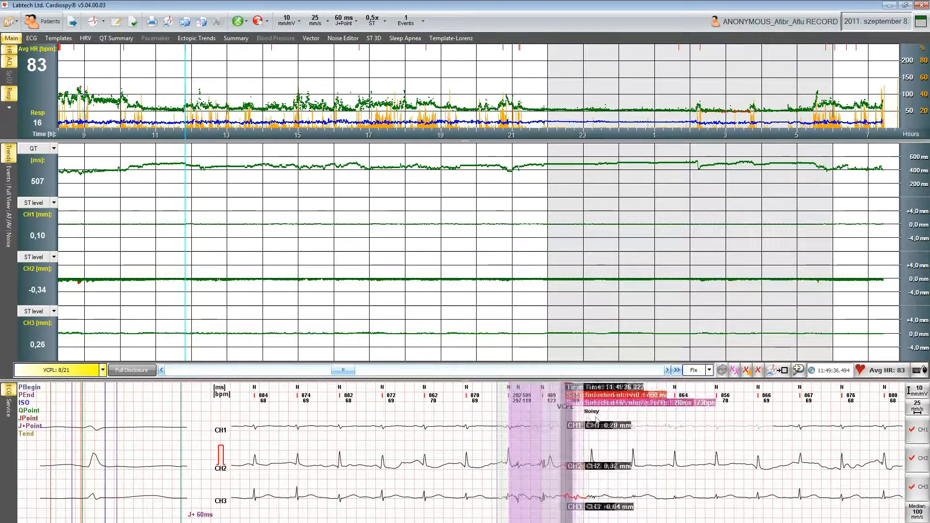
right_click(593, 425)
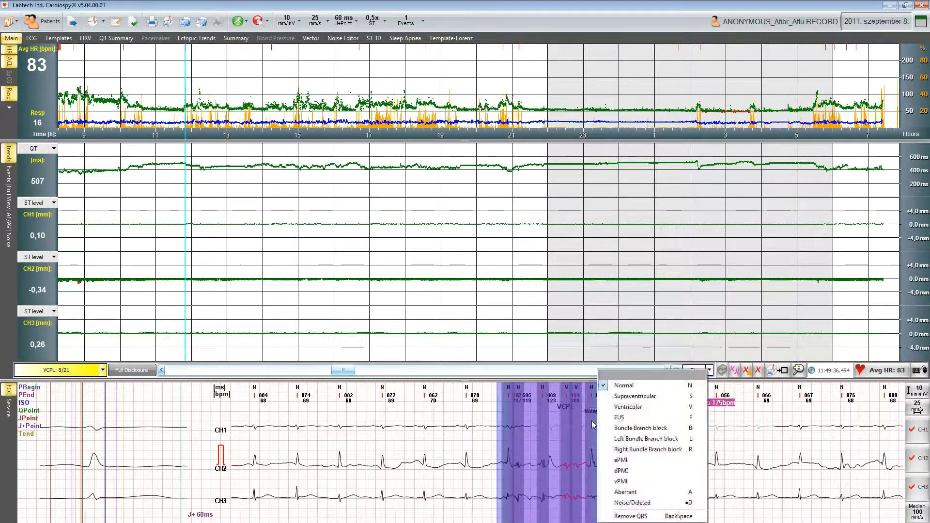
left_click(647, 503)
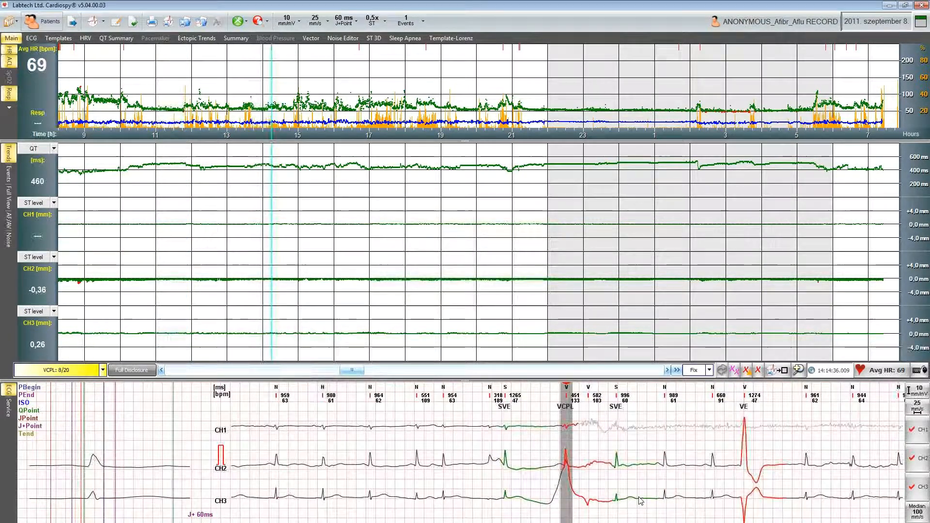
- Select the beats around the following VCPL event and mark them as Noise/Deleted
left_click_drag(477, 456, 617, 456)
right_click(617, 457)
left_click(644, 503)
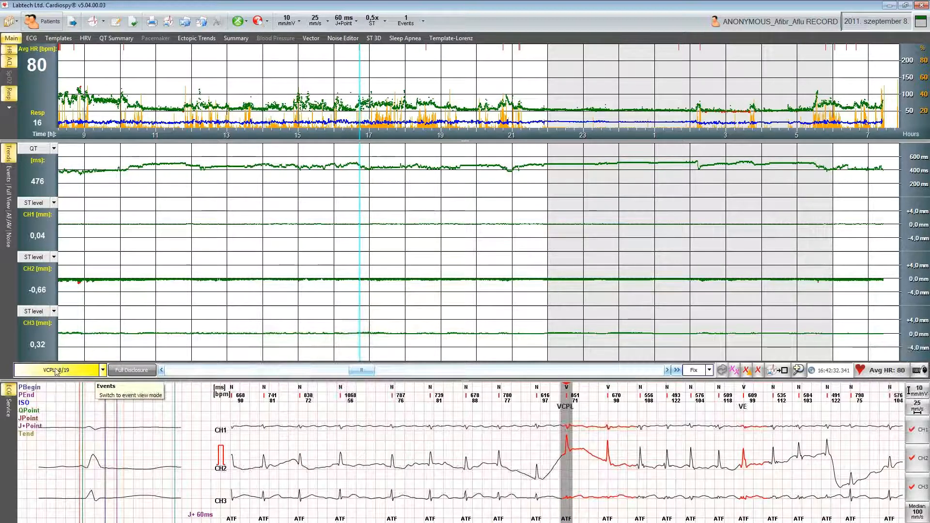
- Browse the event list's Rhythm and ST categories
left_click(102, 374)
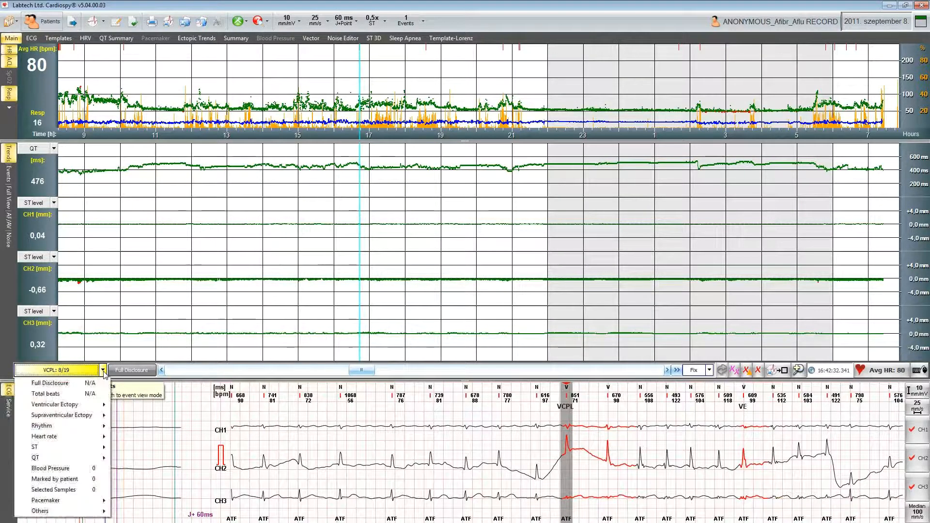
mouse_move(94, 420)
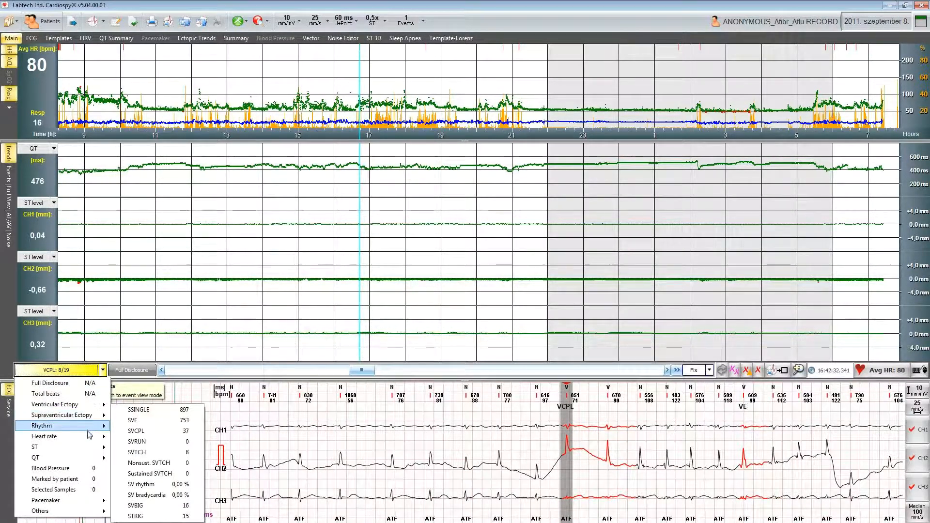
mouse_move(90, 451)
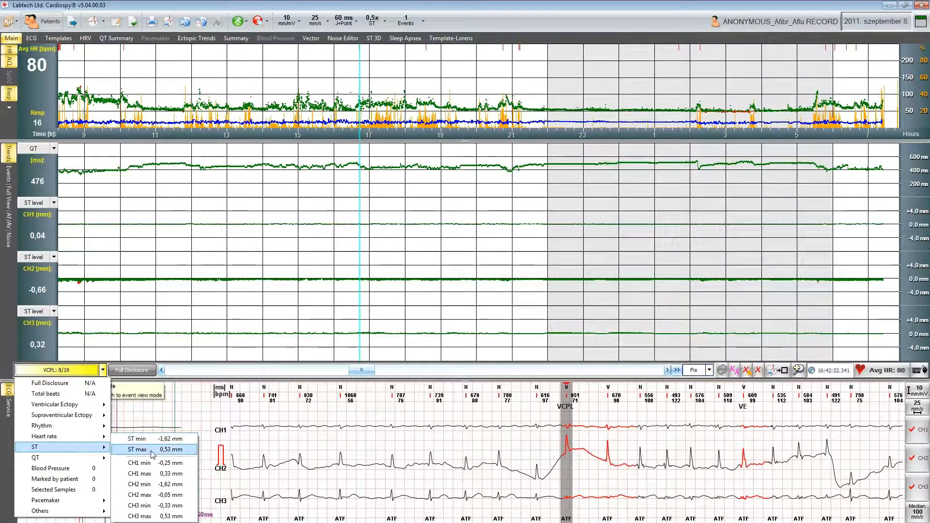
mouse_move(84, 430)
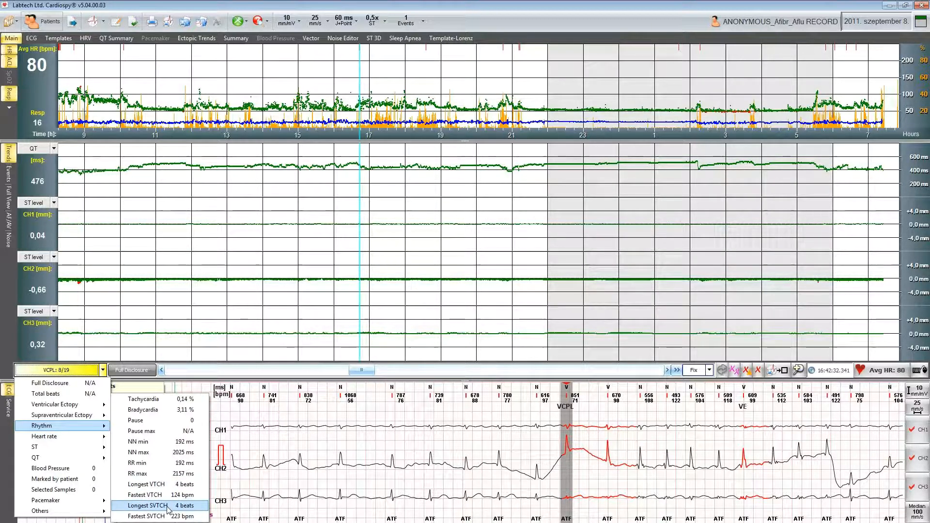
left_click(50, 469)
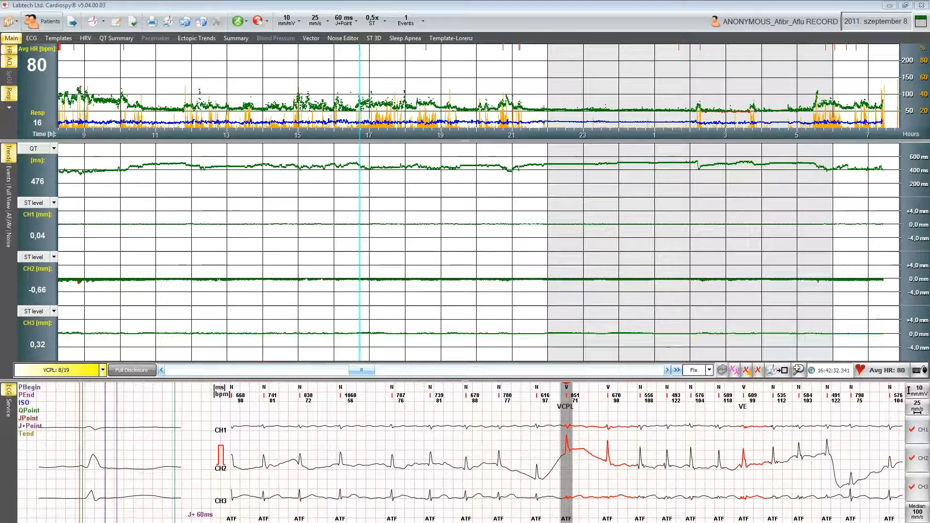
- Jump to the minimum average heart rate event and delete the current event
left_click(103, 371)
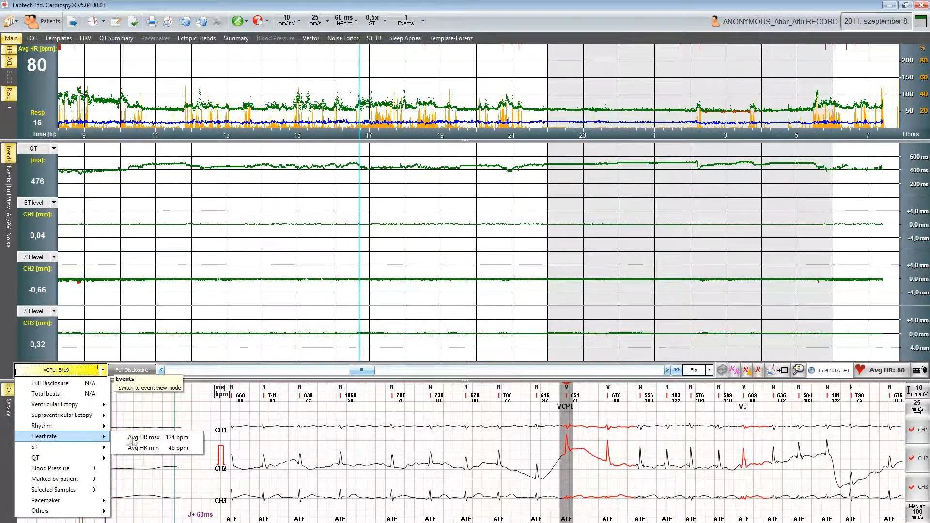
left_click(166, 449)
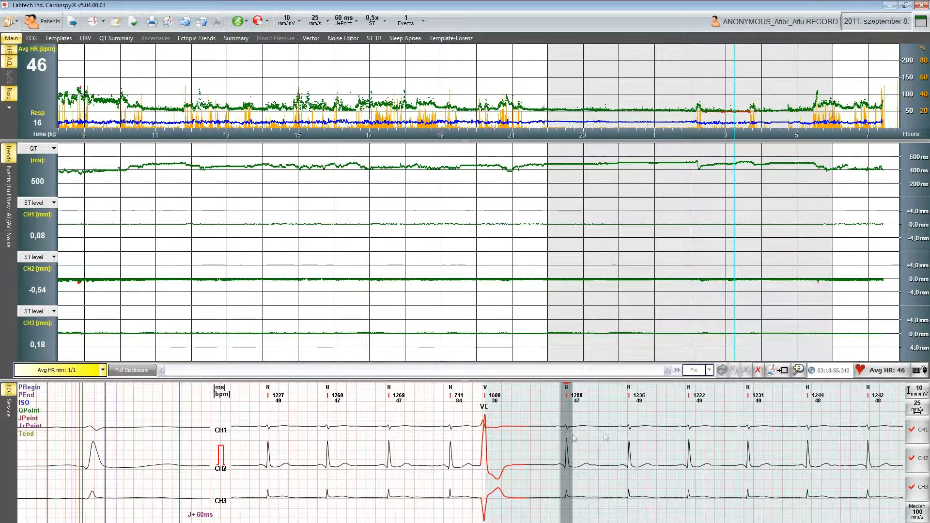
left_click(759, 371)
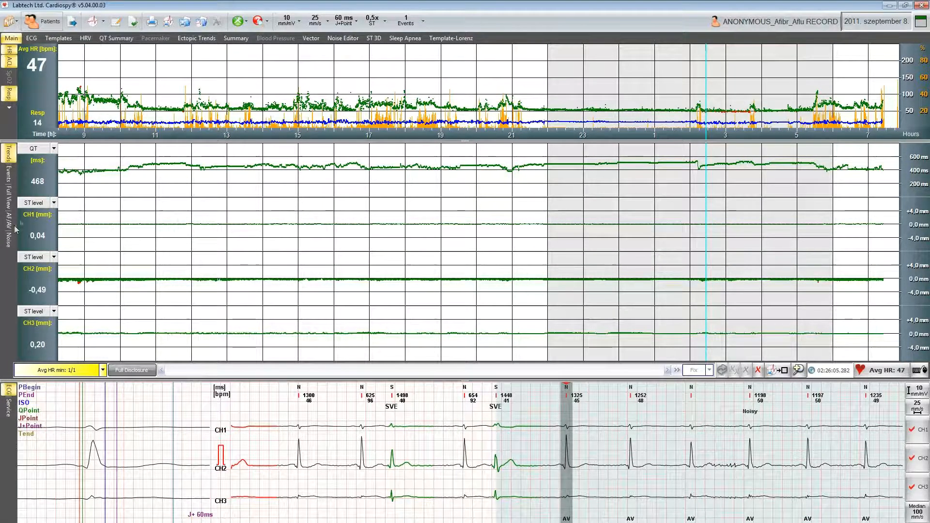
- Open the Noise view and exclude a selected range in the 20:50 row from diagnosis
left_click(10, 242)
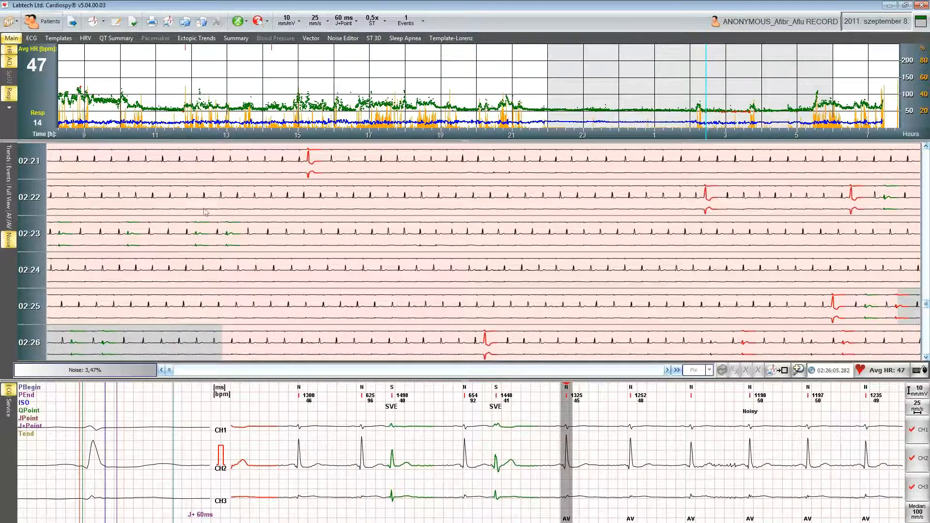
left_click(252, 212)
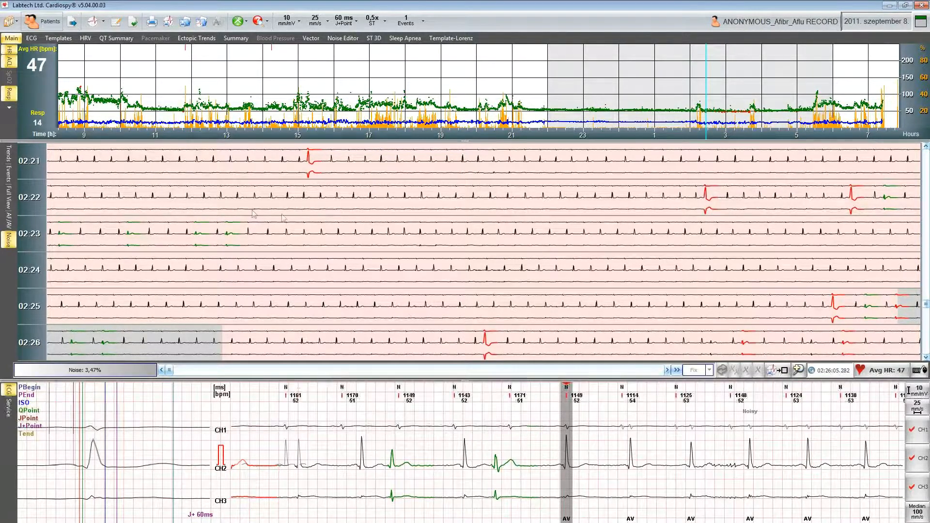
left_click(421, 260)
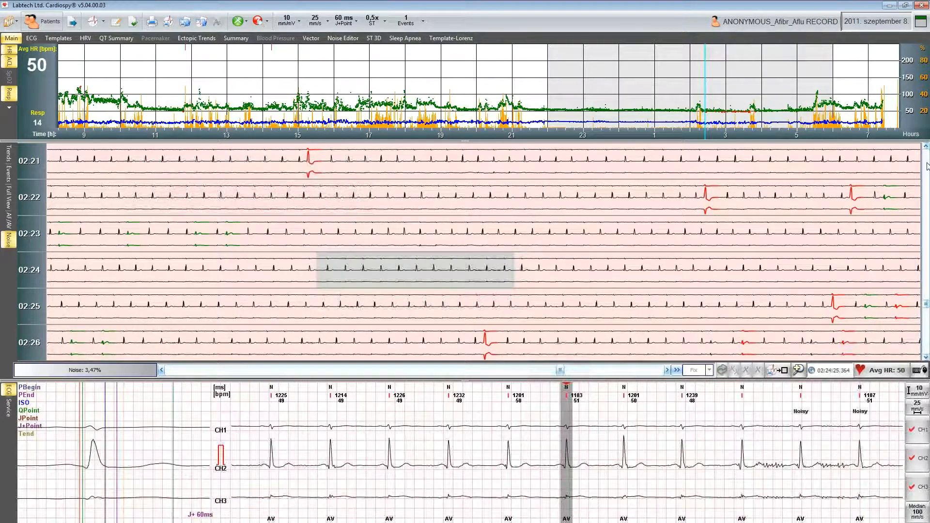
left_click_drag(927, 302, 928, 258)
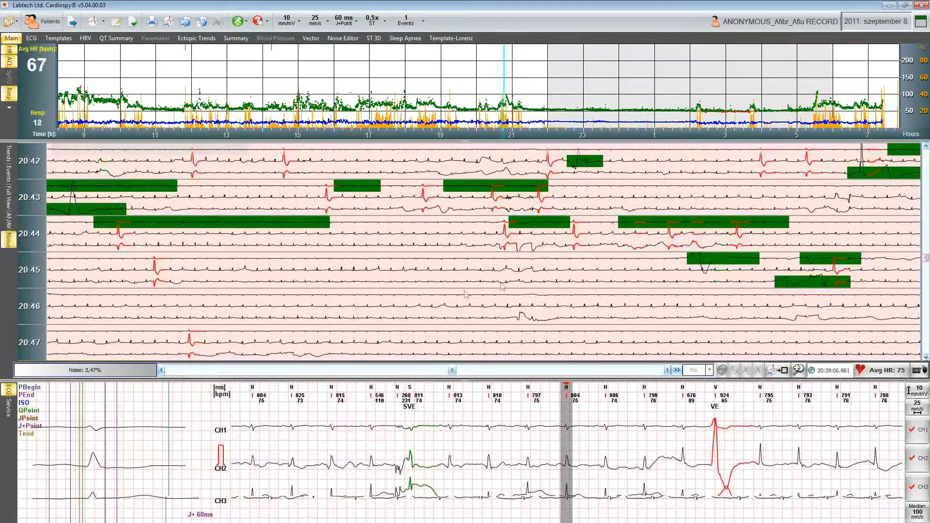
scroll(390, 310, "down", 4)
left_click(390, 310)
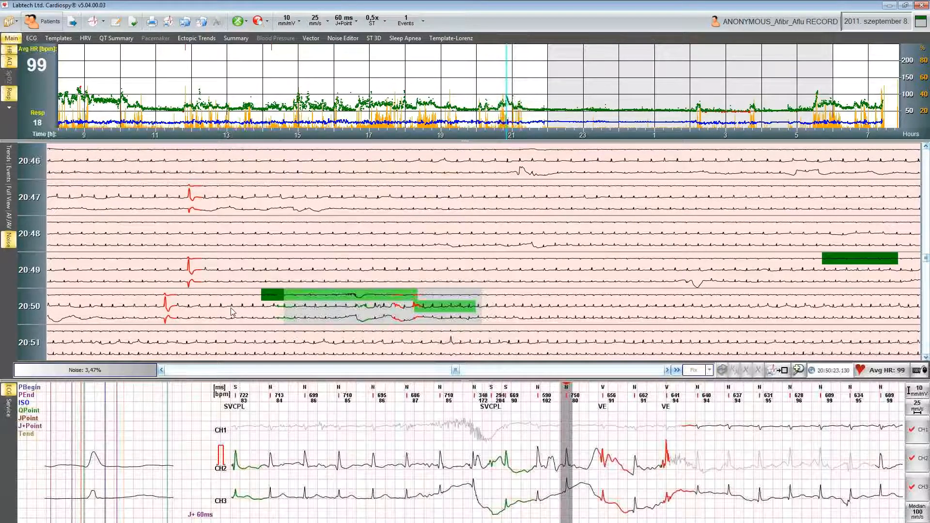
left_click_drag(250, 313, 498, 316)
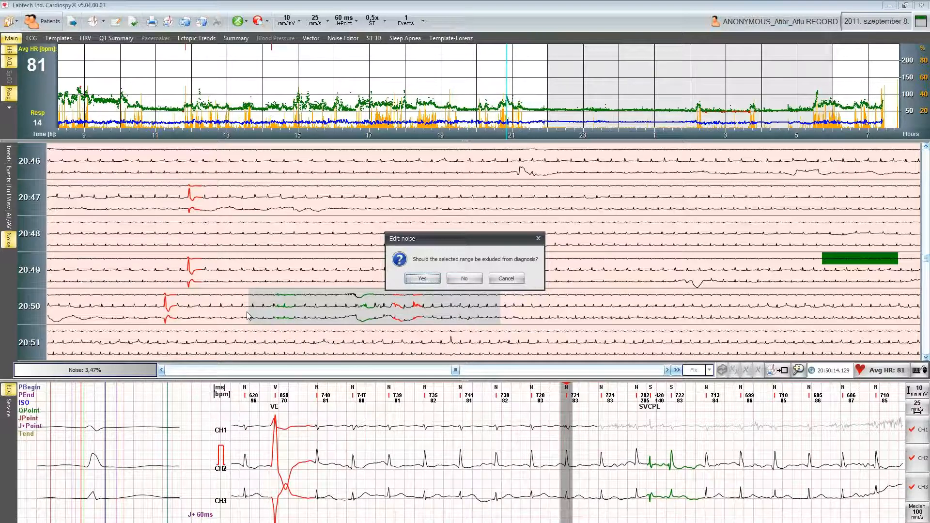
left_click(427, 281)
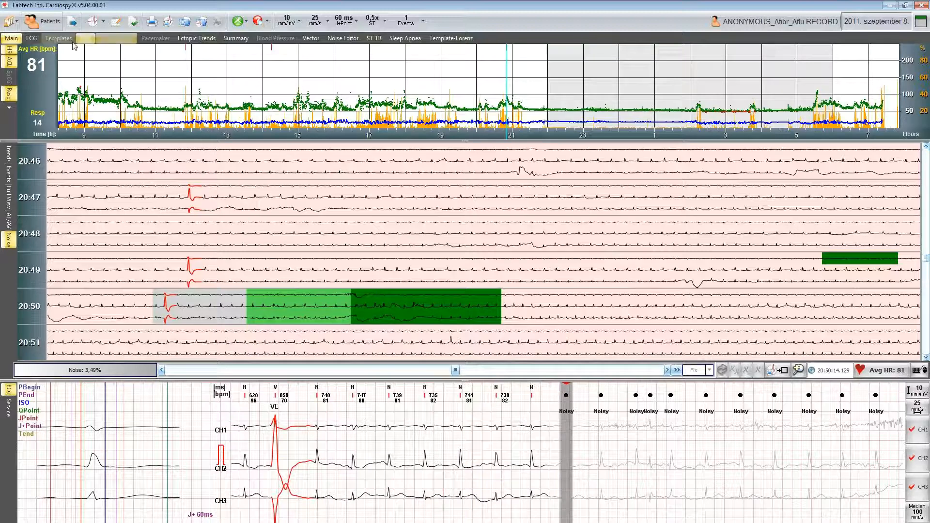
- Open the Summary report and read through its text and hourly results table
left_click(236, 38)
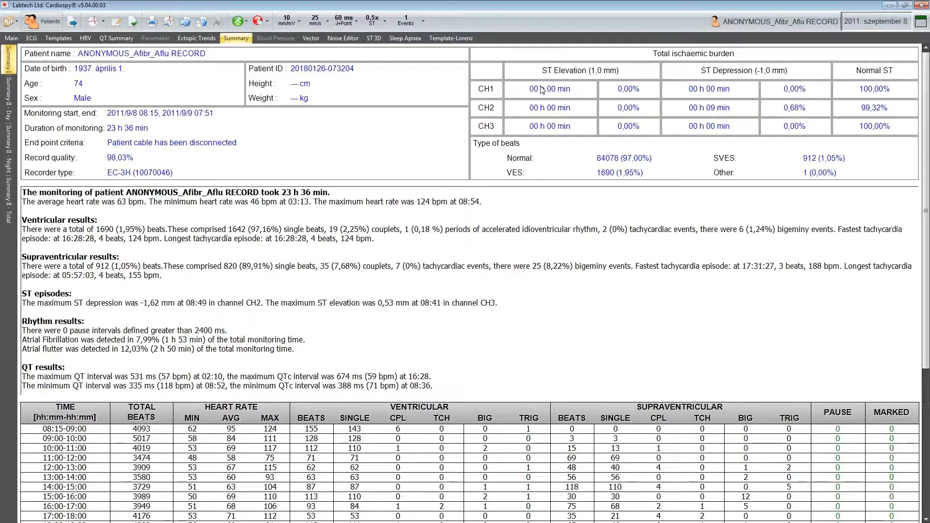
left_click_drag(23, 192, 438, 391)
left_click(441, 410)
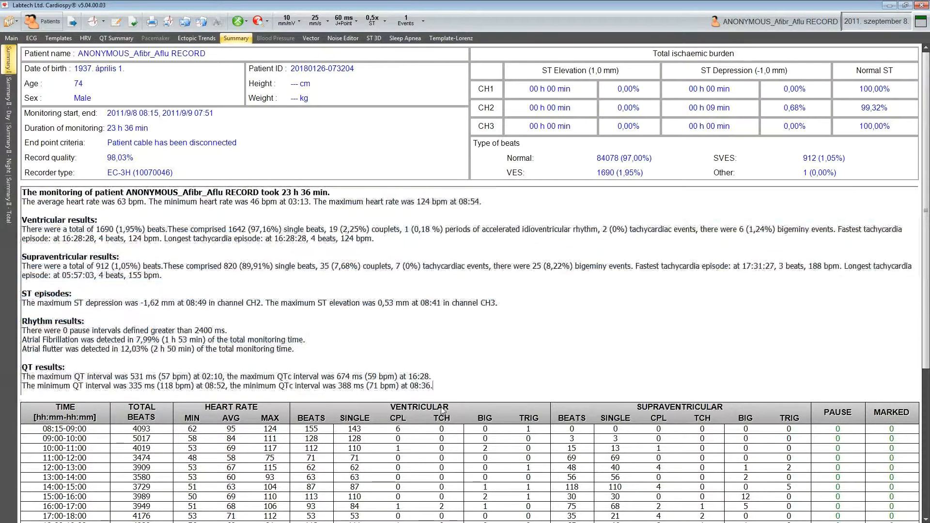
scroll(442, 411, "down", 1)
scroll(442, 411, "down", 5)
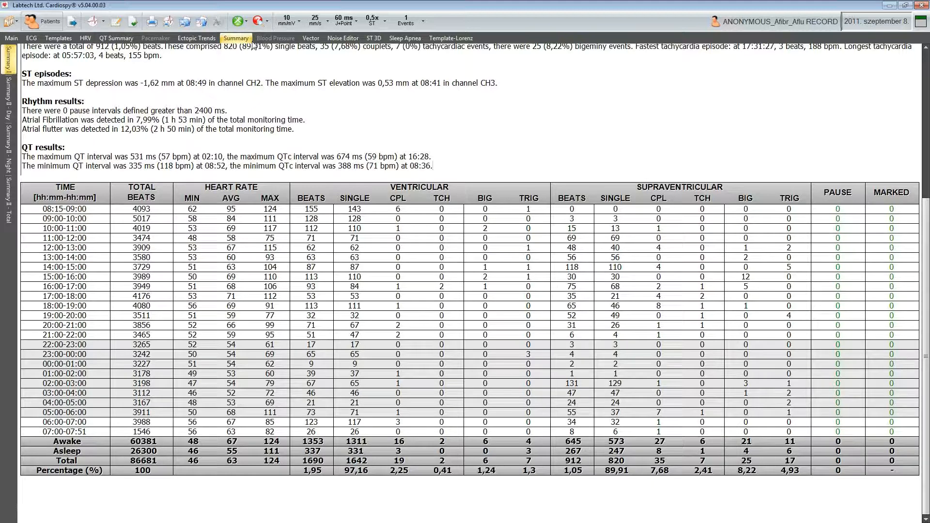
- Close the record without saving changes and open the Demo1 PAUSE+VTCH+ST record
left_click(45, 23)
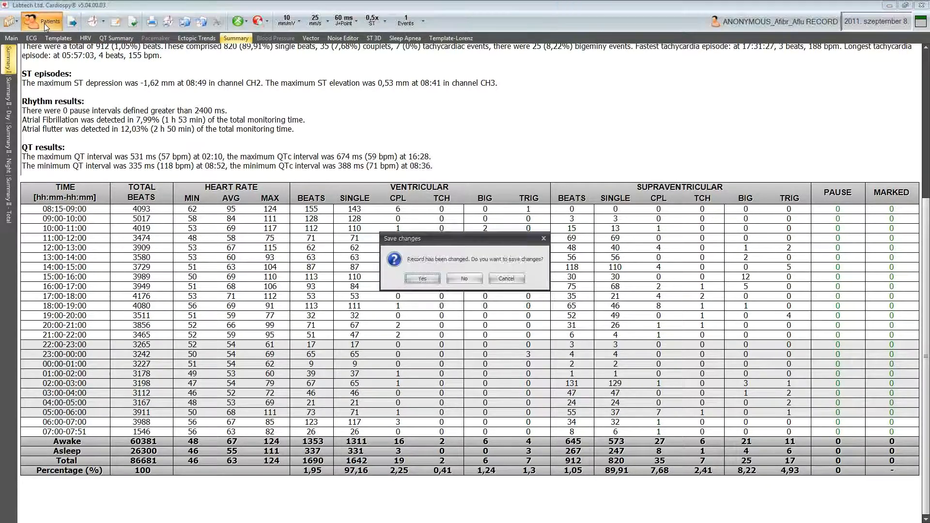
left_click(462, 281)
double_click(57, 107)
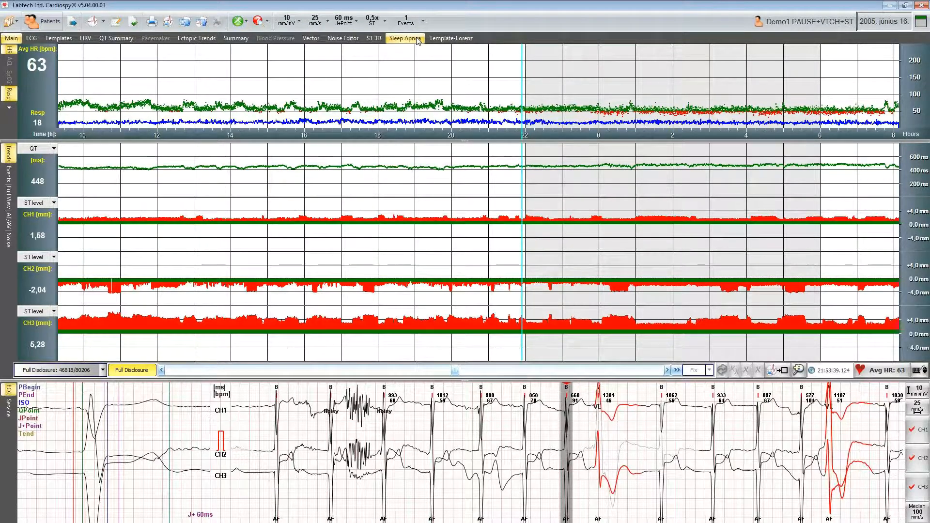
- Open the Sleep Apnea view and jump to around 22:00 on the trend
left_click(418, 40)
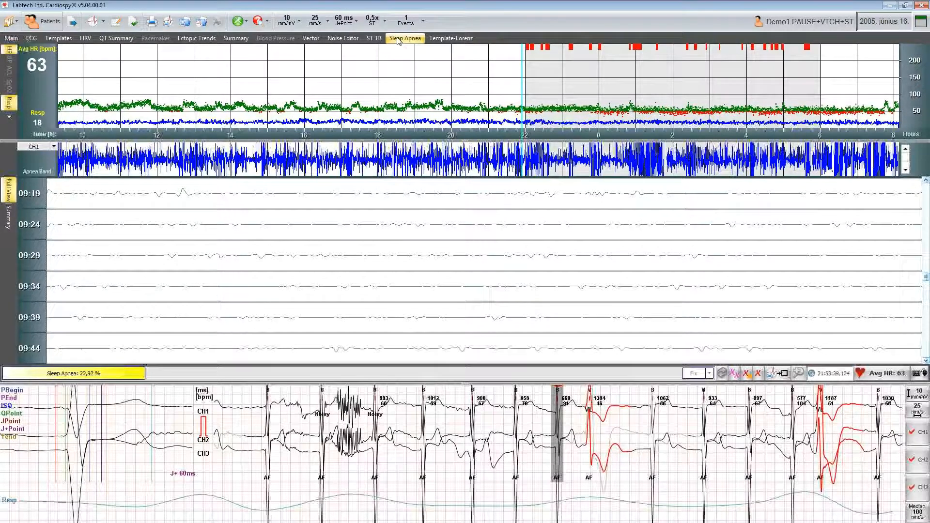
left_click(525, 50)
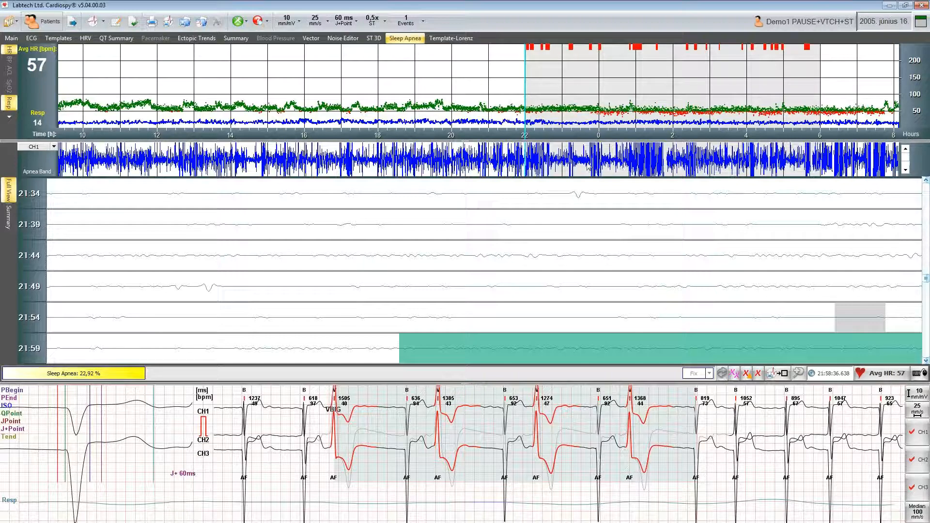
- Increase the ECG amplitude to 50 mm/mV for the rows around 21:39–22:04
left_click(525, 158)
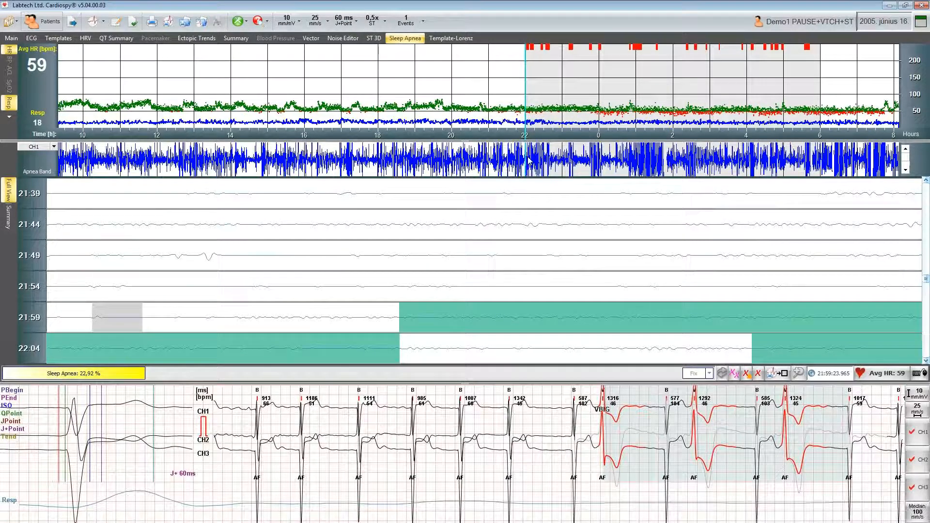
left_click(921, 395)
left_click(921, 396)
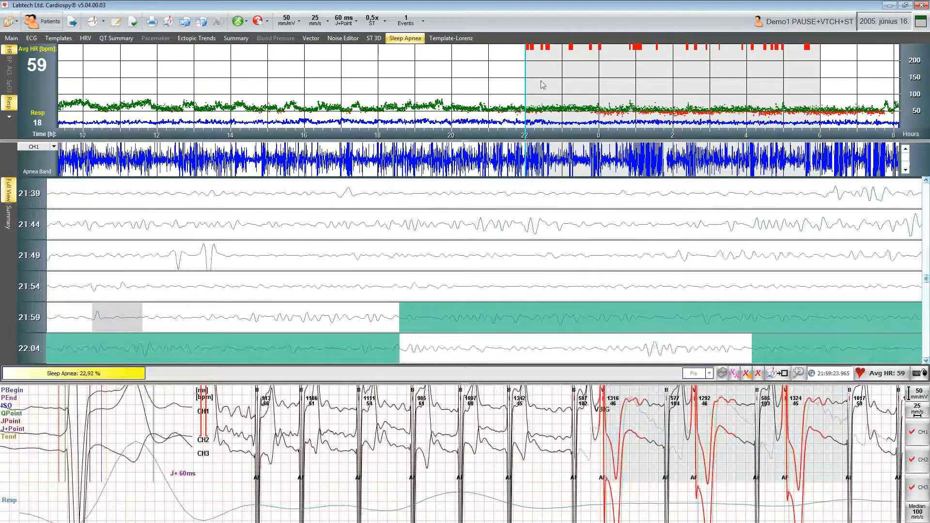
- Try to edit the sleep apnea marking of two ranges in the 01:09 row, cancelling each confirmation prompt
left_click(639, 57)
left_click_drag(654, 57, 638, 56)
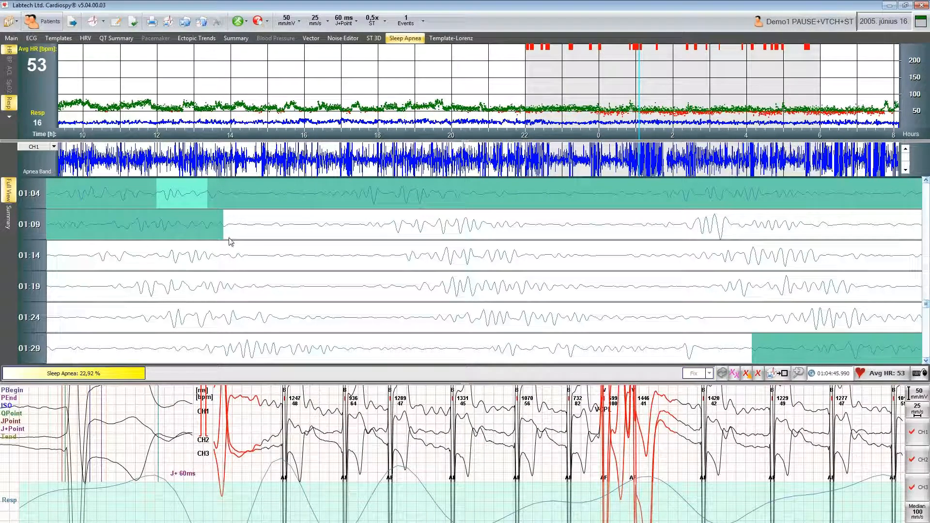
left_click_drag(223, 234, 369, 237)
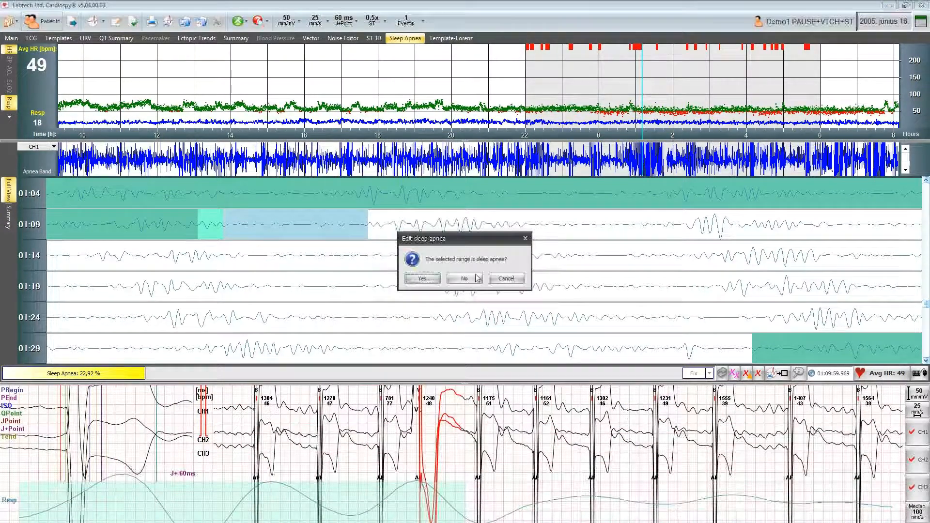
left_click(507, 280)
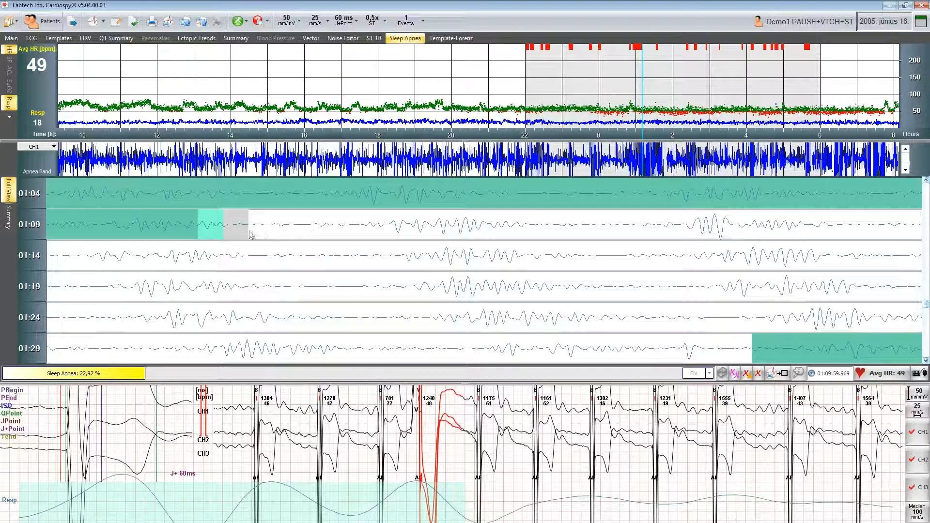
left_click_drag(198, 223, 222, 225)
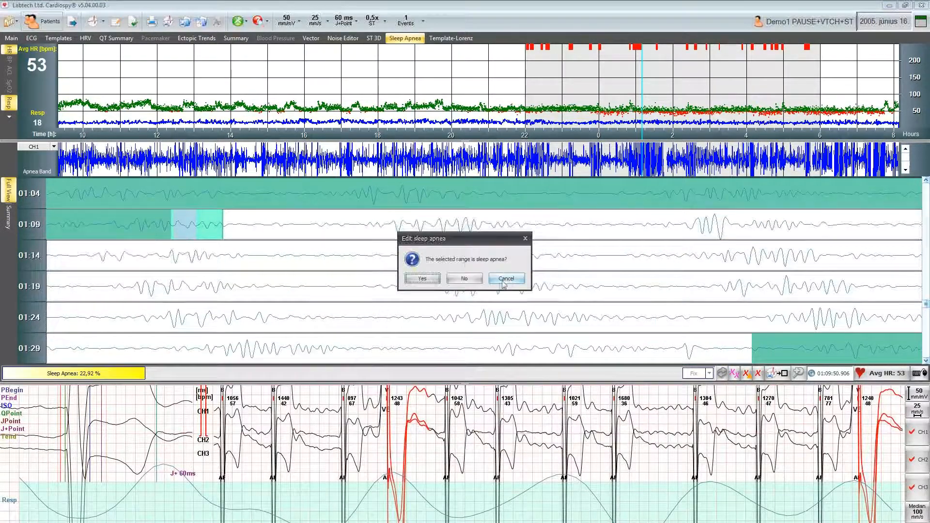
left_click(506, 279)
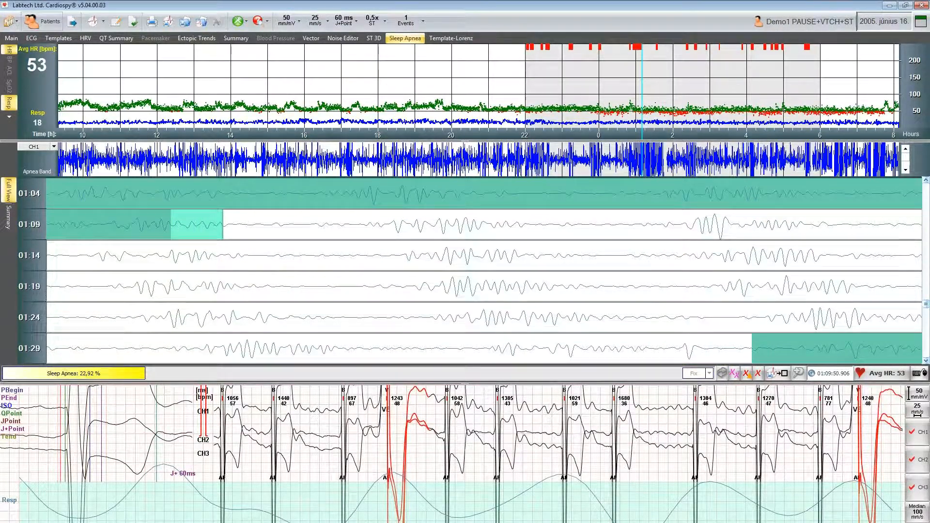